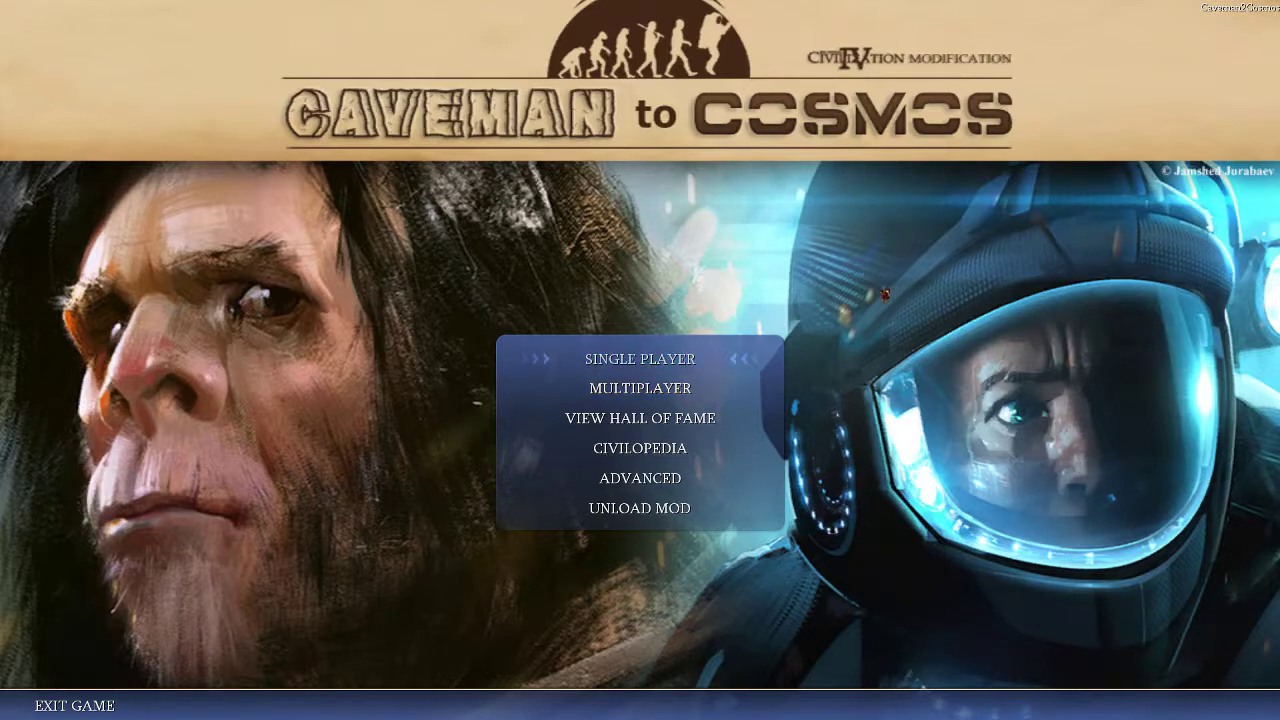
- Begin a single-player custom game with the Standard map size and Emperor difficulty for the human player
click(640, 358)
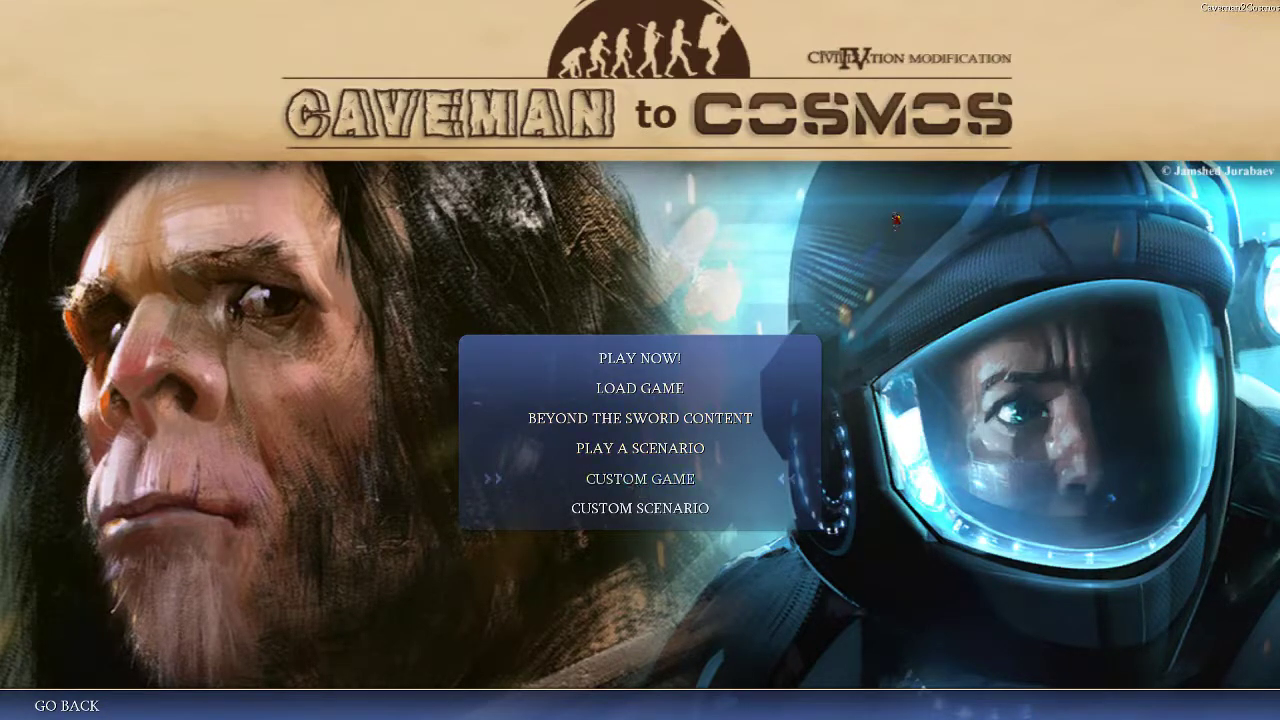
click(641, 478)
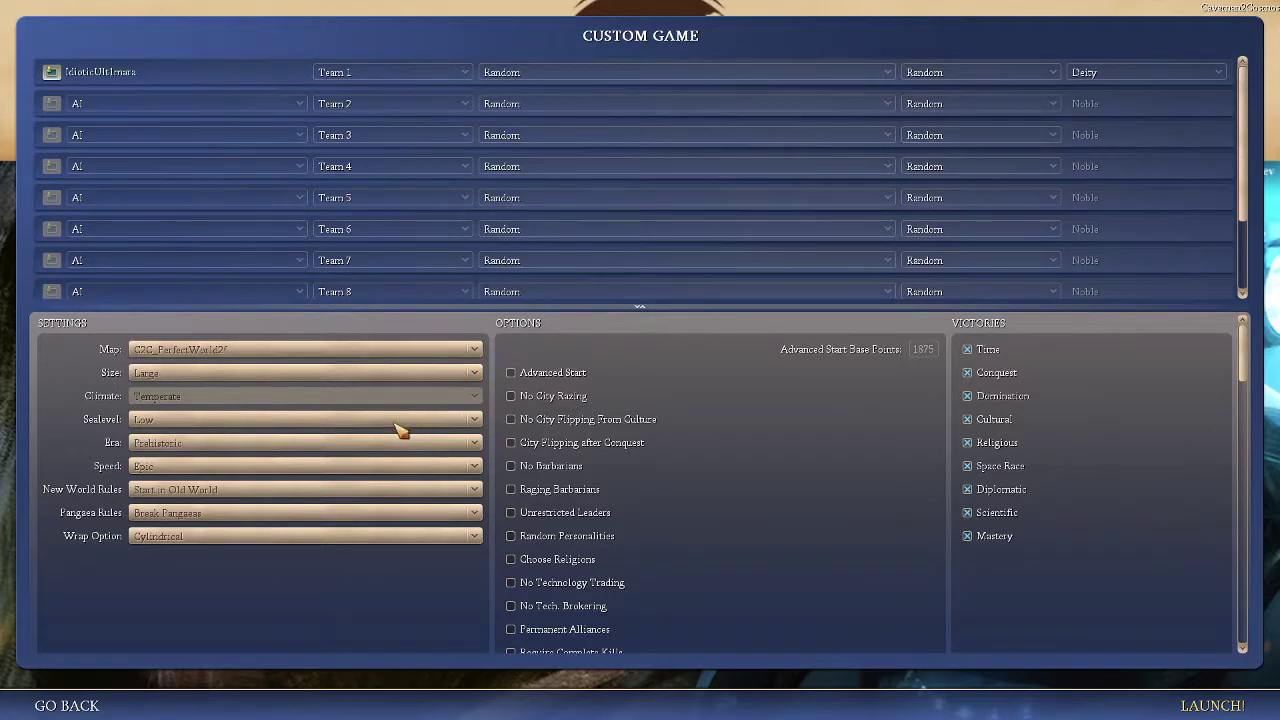
click(314, 372)
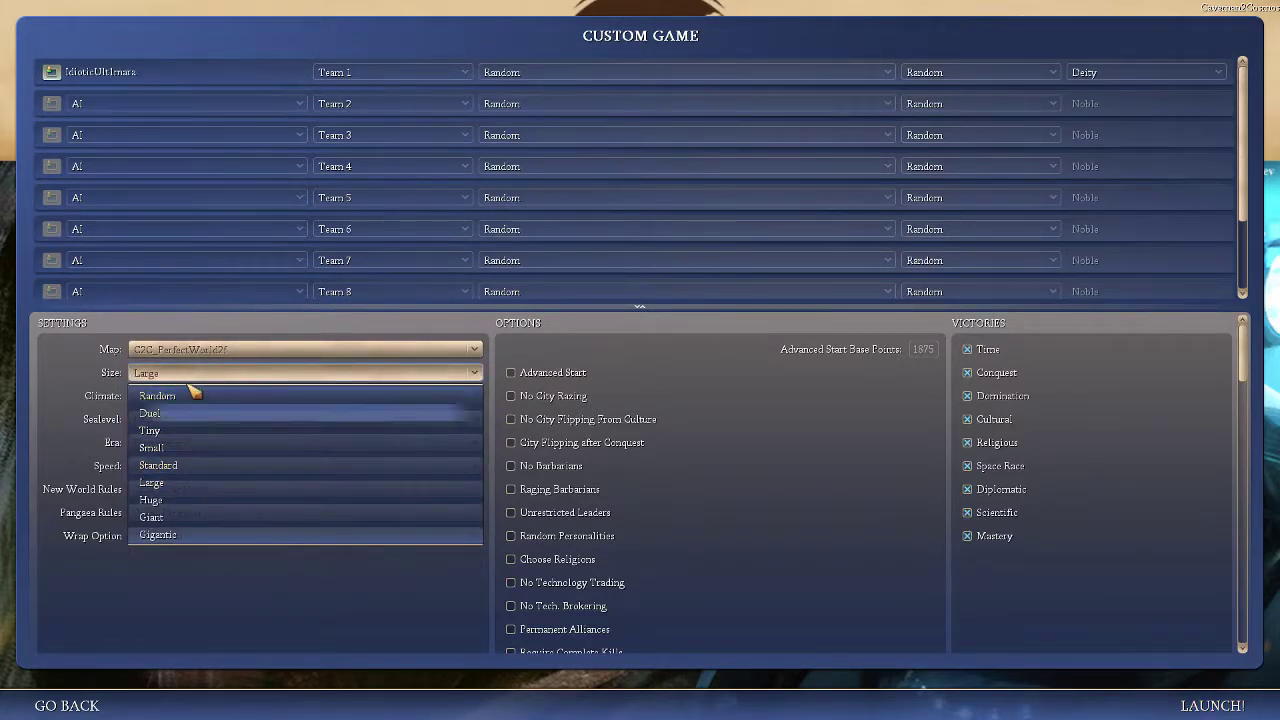
click(205, 466)
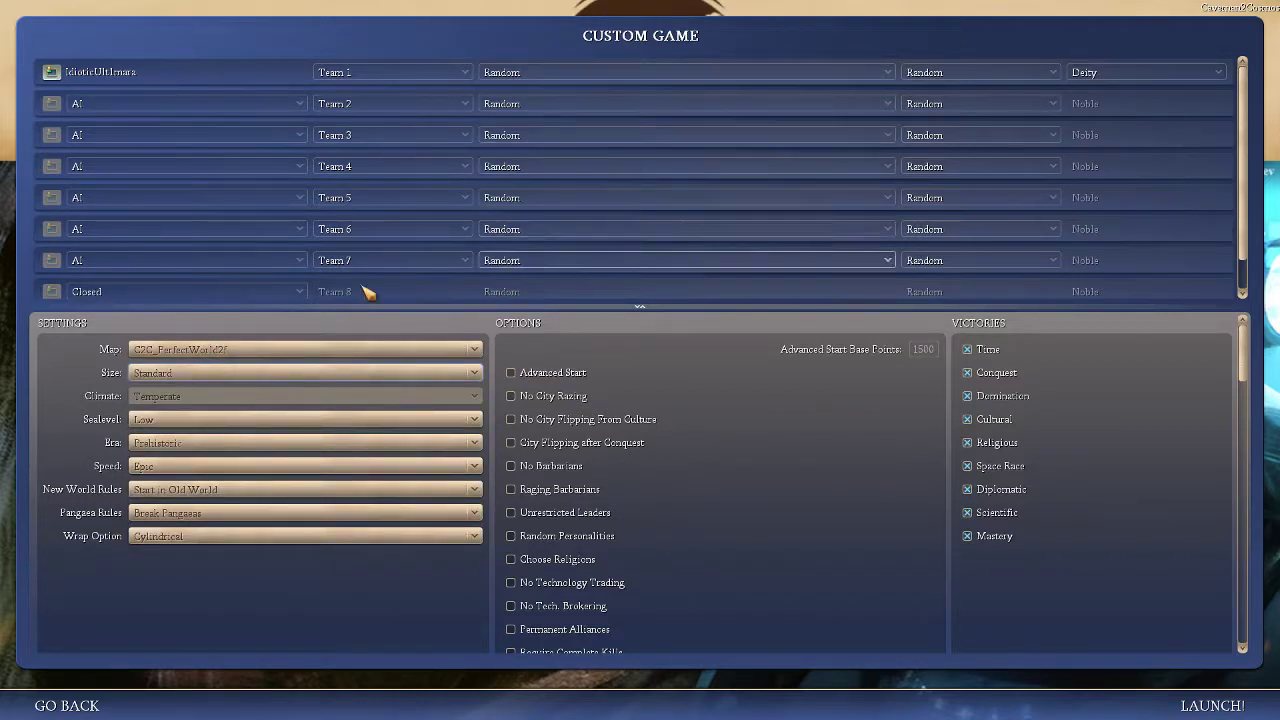
click(1137, 80)
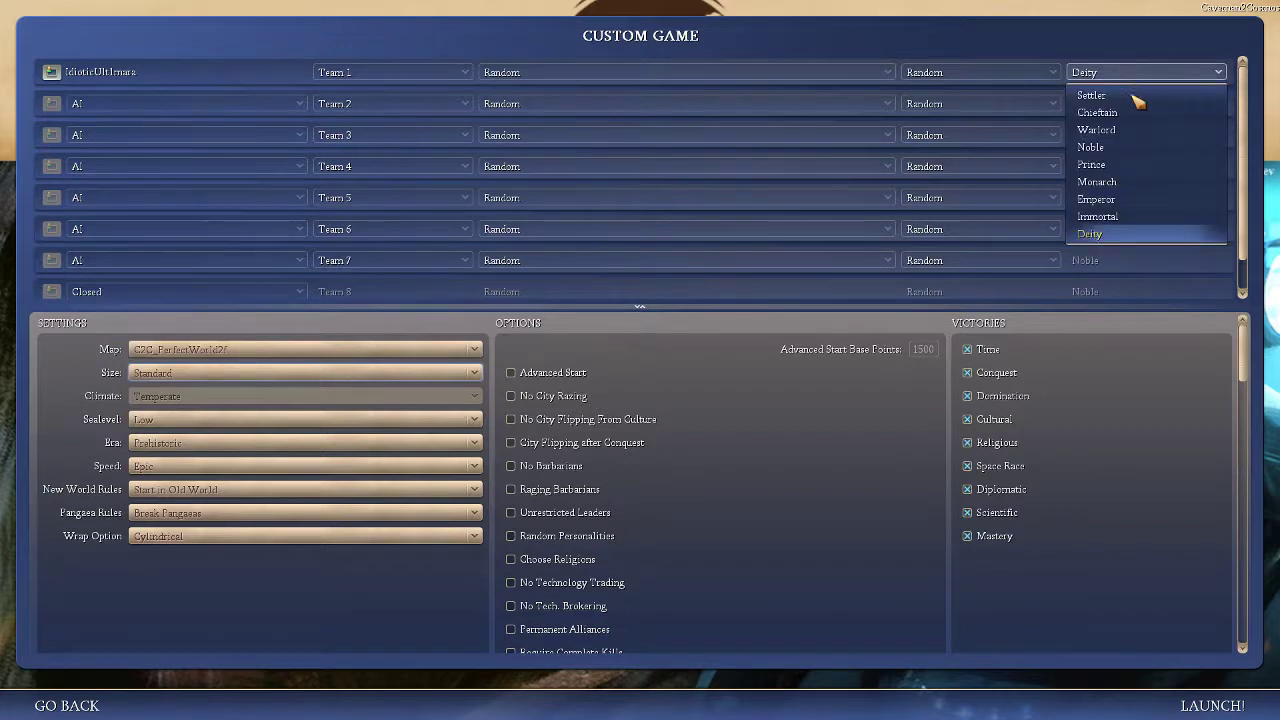
click(1112, 205)
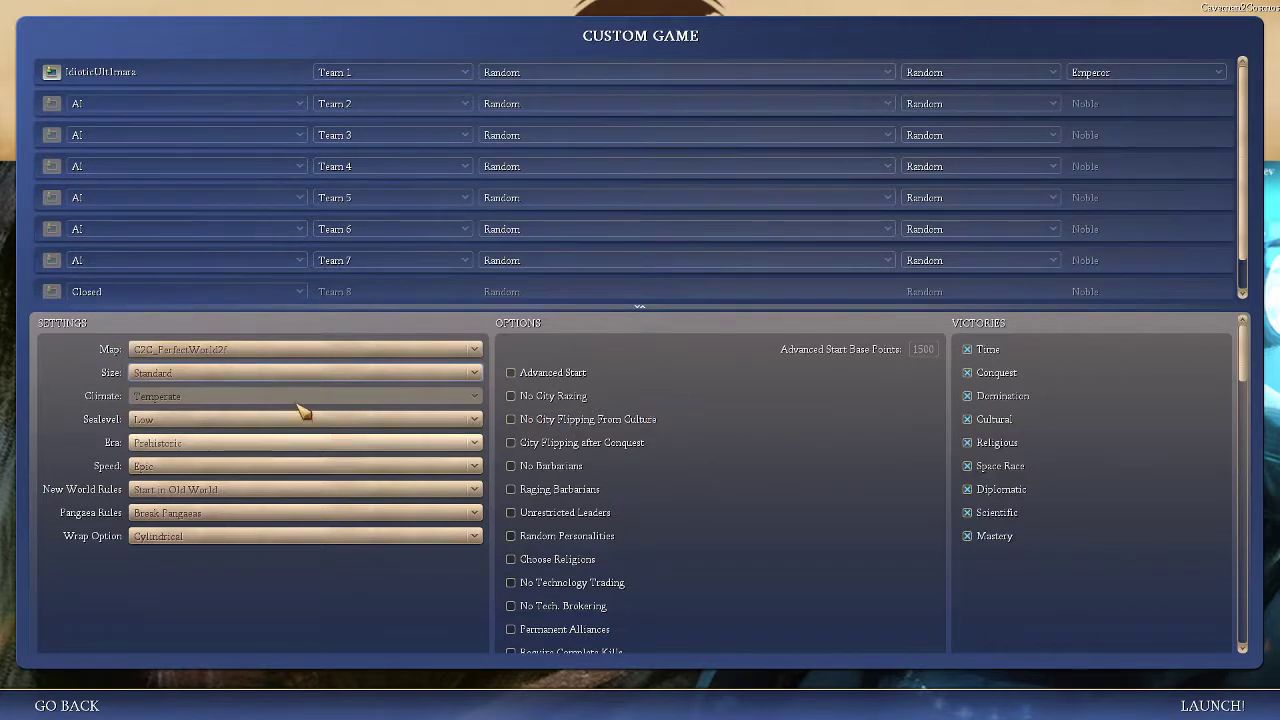
- Look through the available map scripts and try C2C_ThreePlanets
click(177, 351)
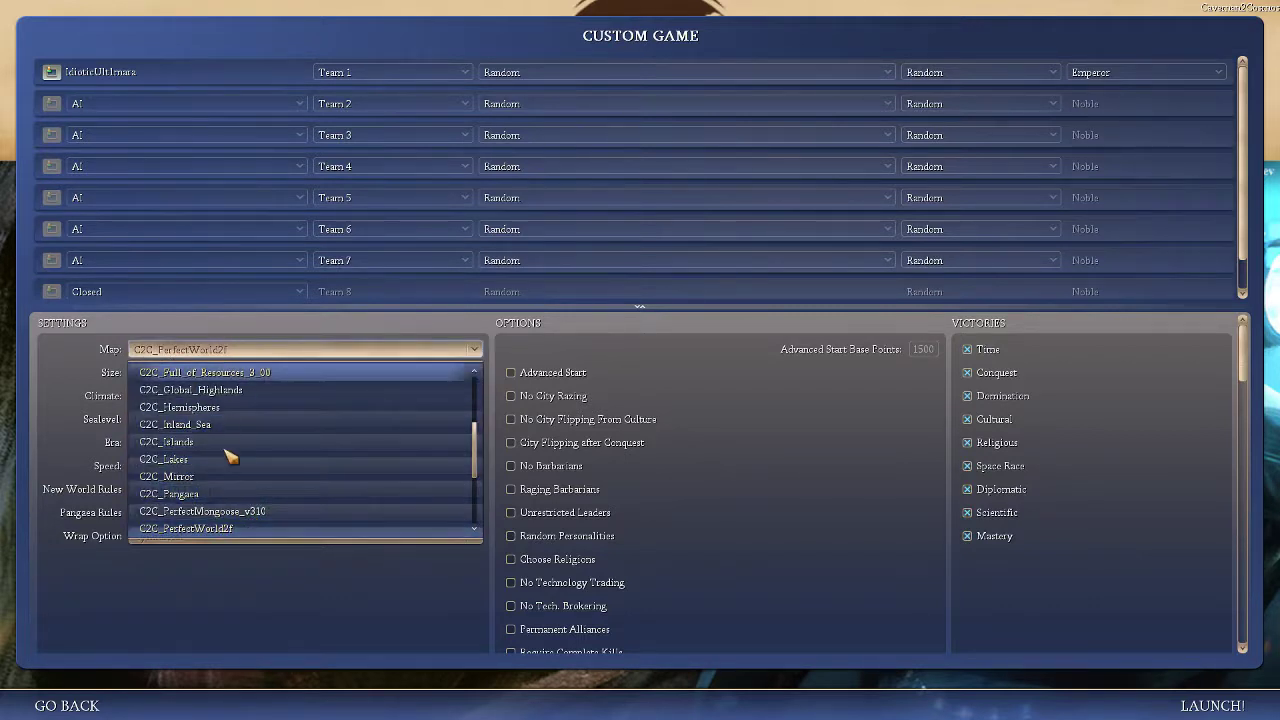
scroll(250, 500, up, 3)
scroll(240, 430, down, 3)
scroll(330, 500, down, 3)
scroll(334, 510, down, 2)
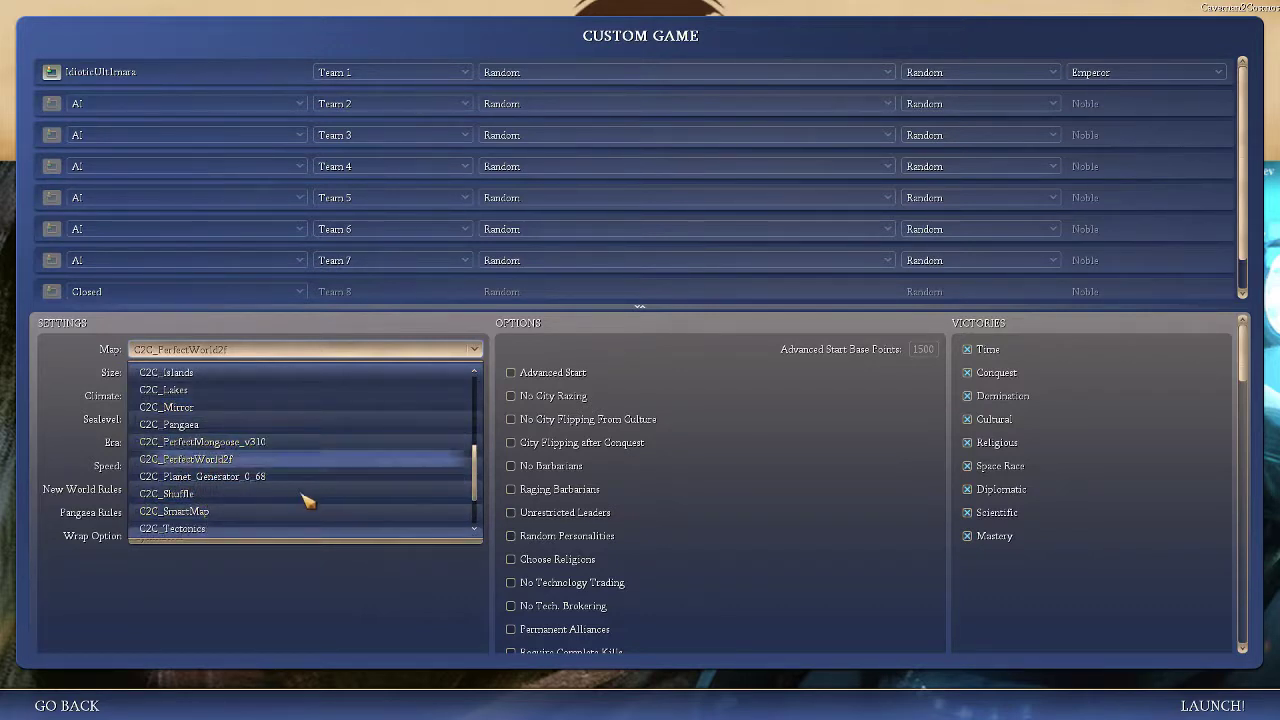
scroll(310, 514, down, 4)
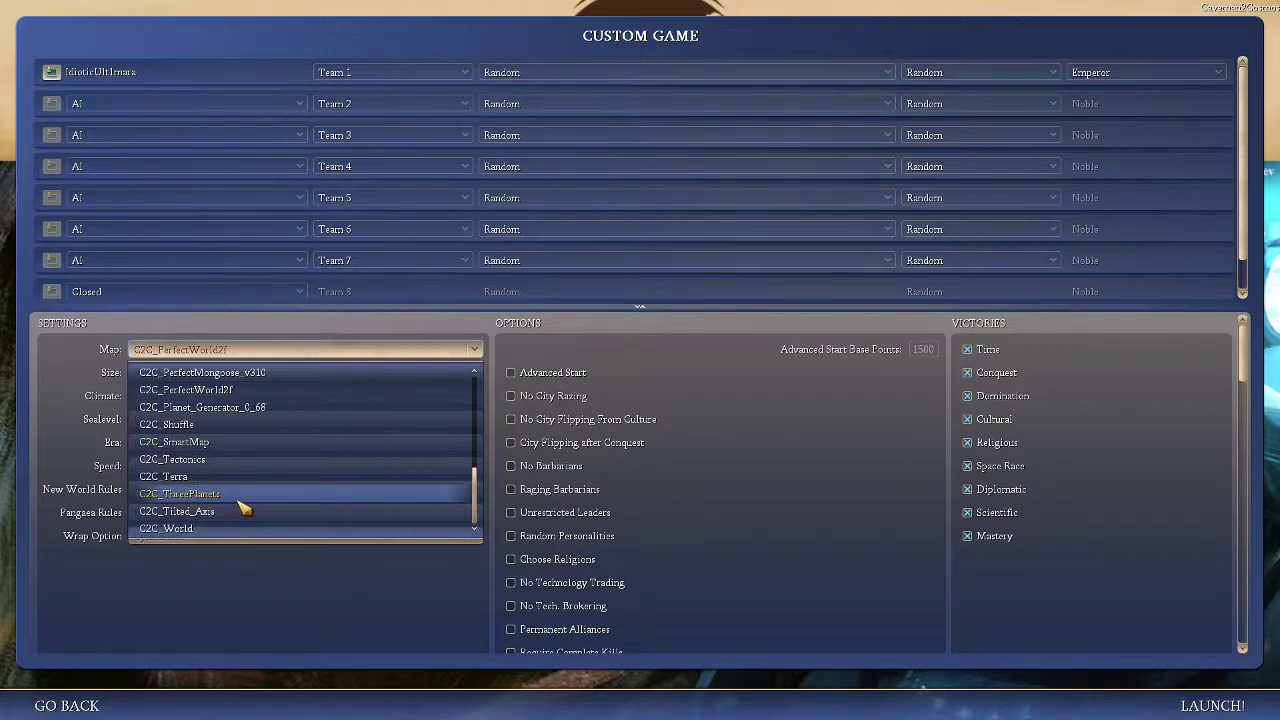
click(211, 496)
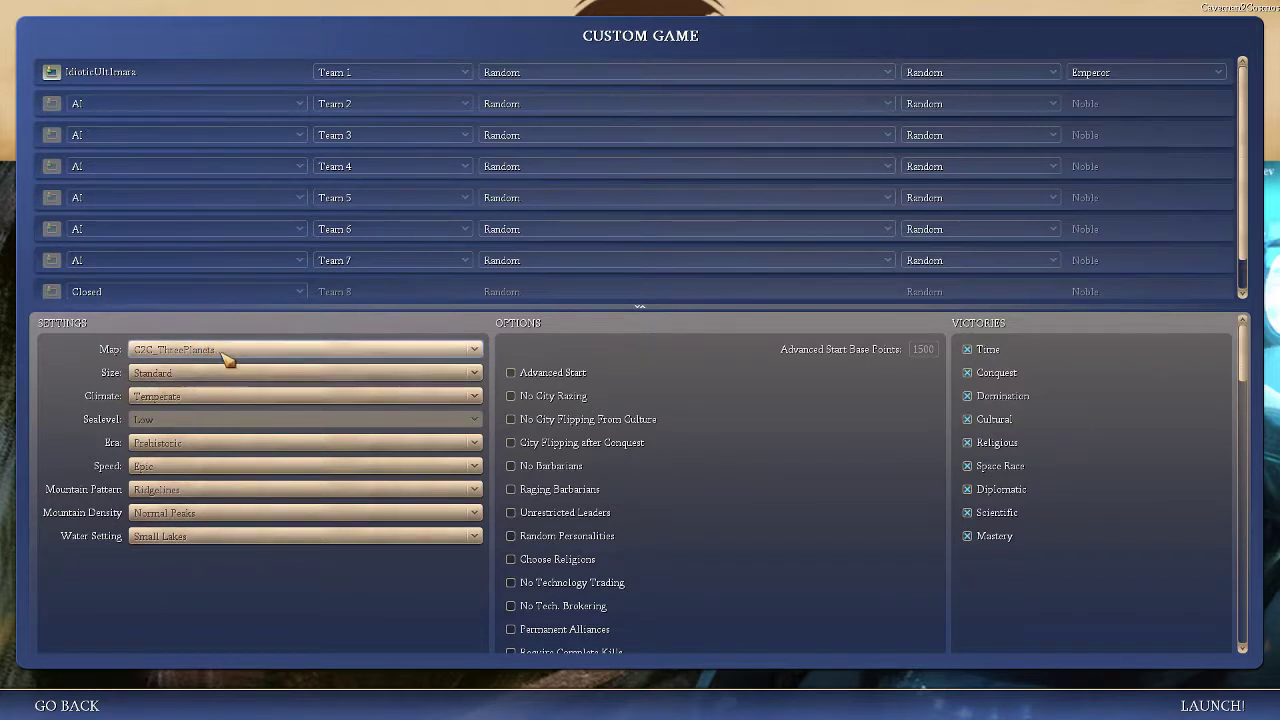
- Compare the settings of the C2C_PerfectWorld2f and C2C_PerfectMongoose_v310 map scripts, ending on C2C_PerfectWorld2f
click(196, 352)
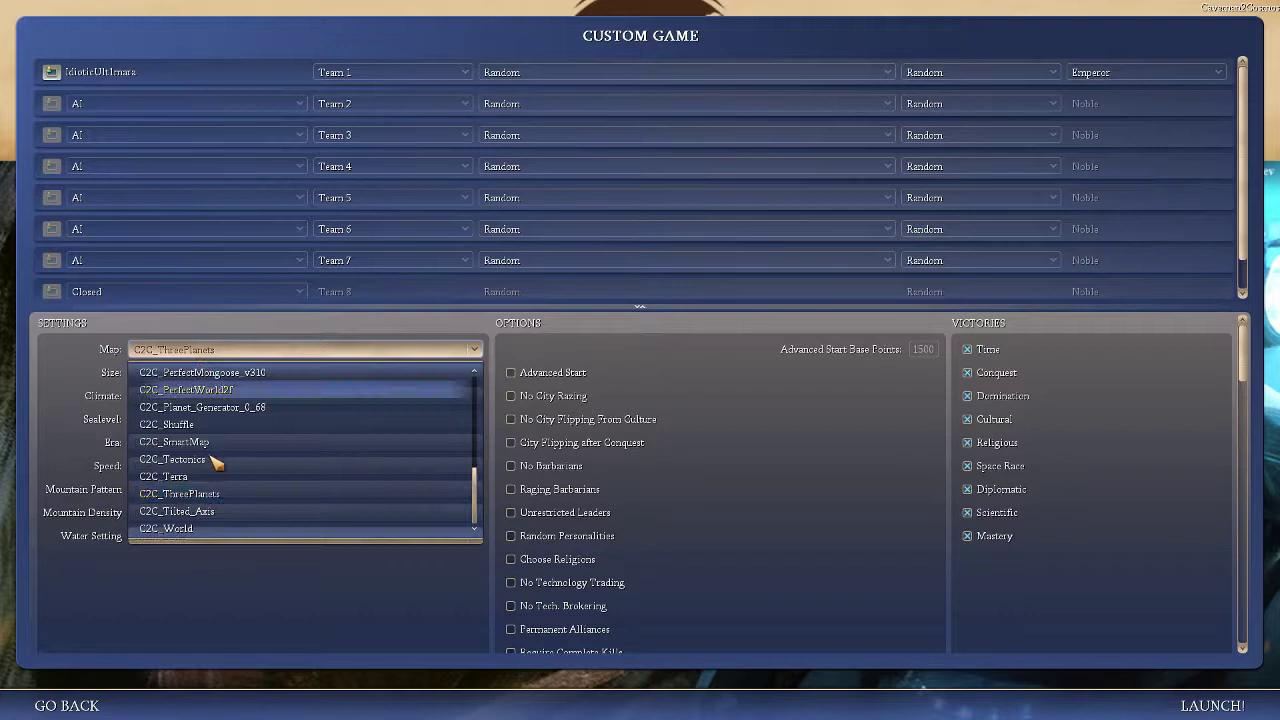
click(233, 390)
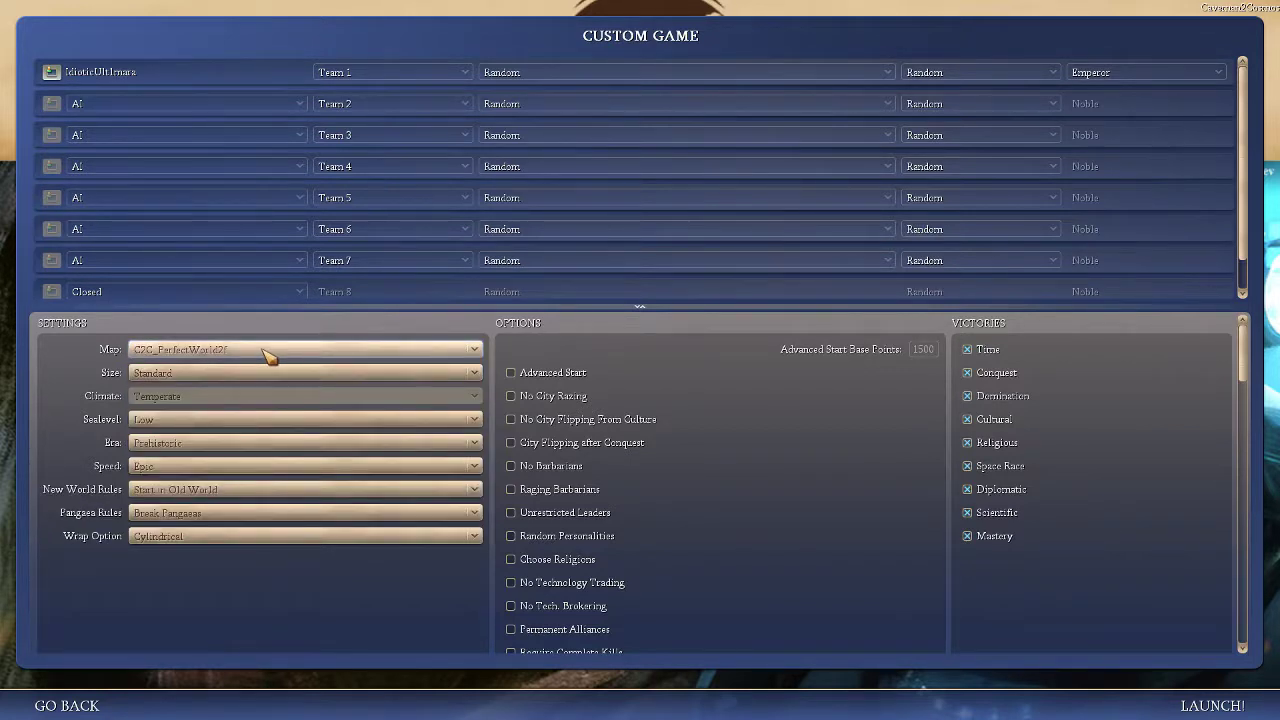
click(268, 355)
click(263, 374)
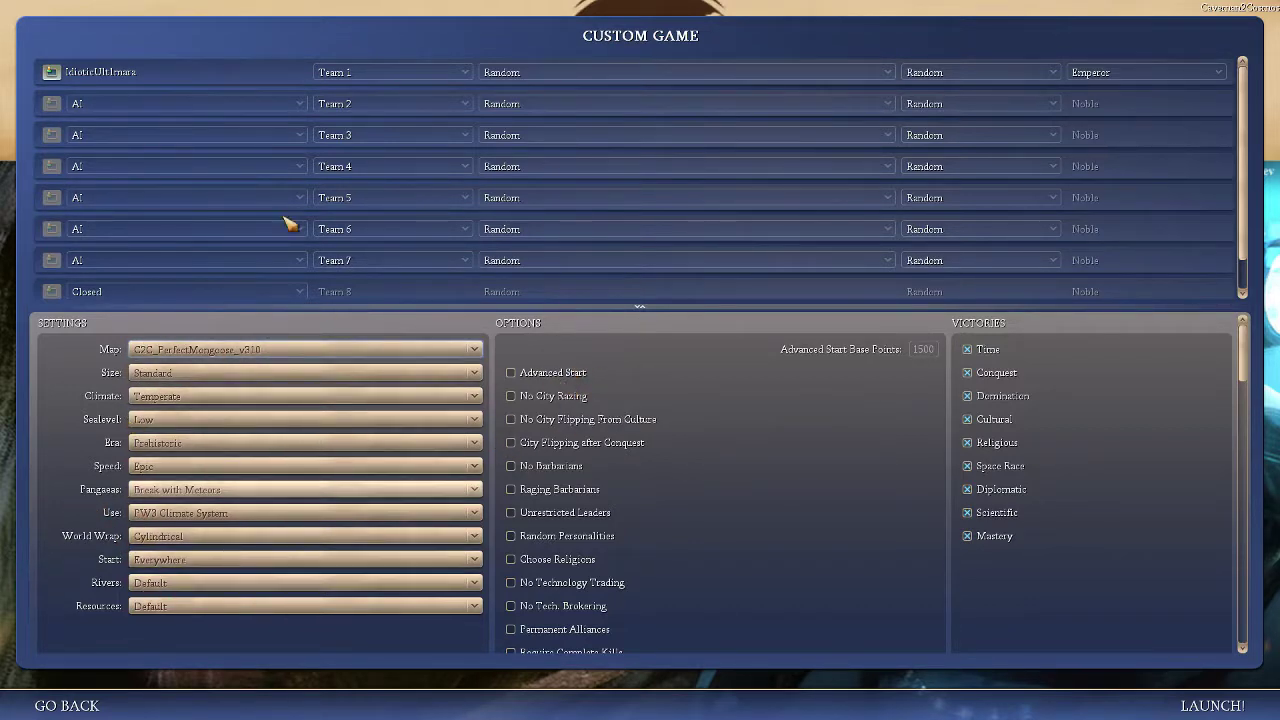
click(222, 348)
click(218, 390)
click(205, 513)
click(240, 555)
- Set the map script to C2C_PerfectMongoose_v310 and its Pangaeas rule to Allow (Do Nothing)
click(243, 349)
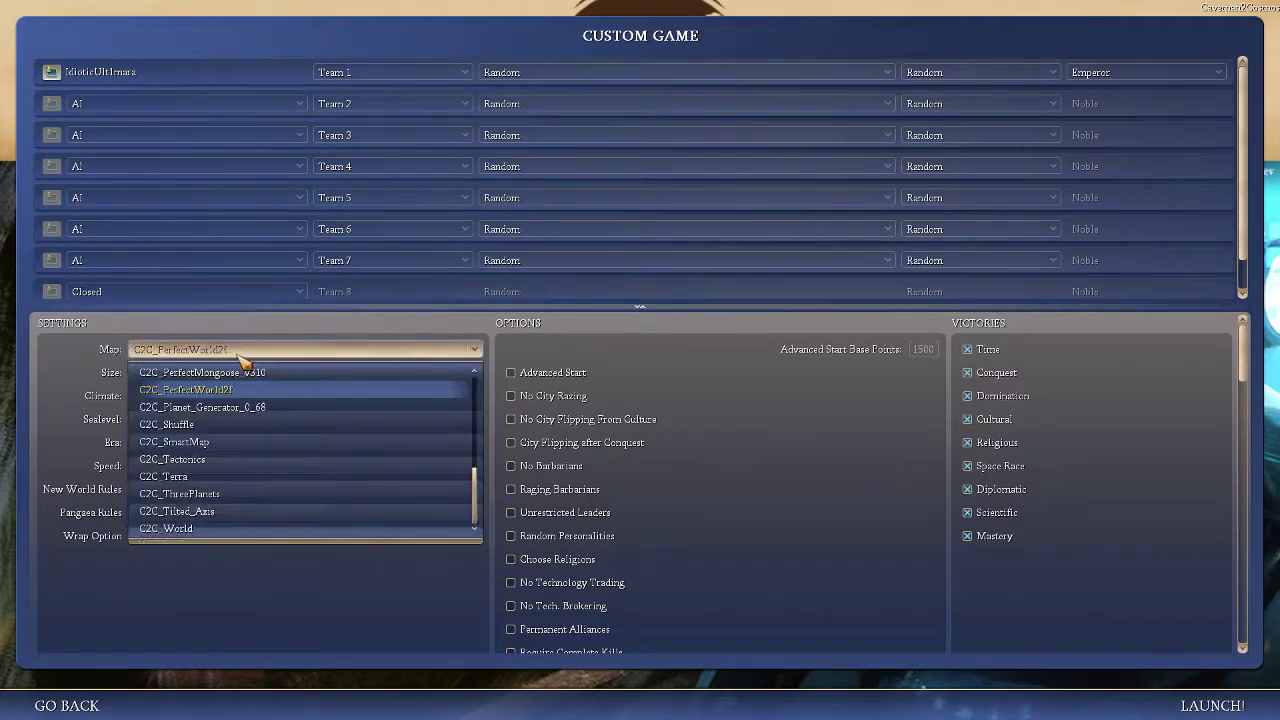
click(245, 372)
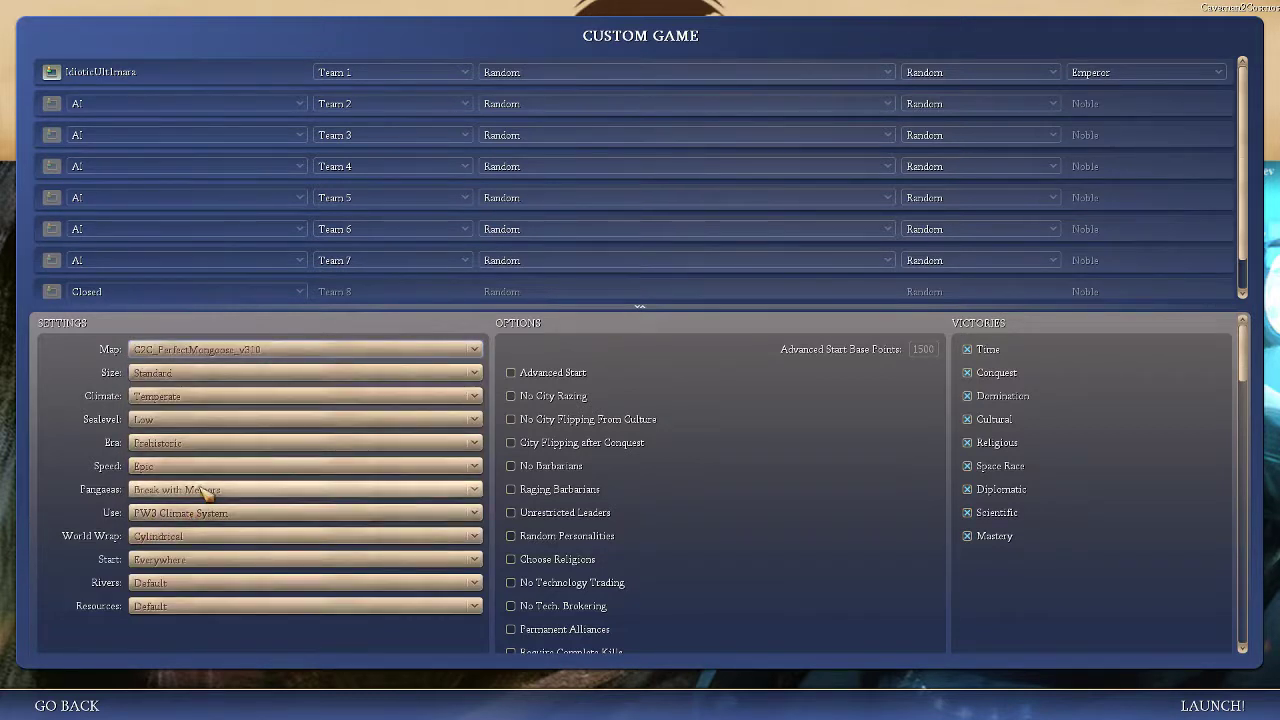
click(205, 490)
click(245, 532)
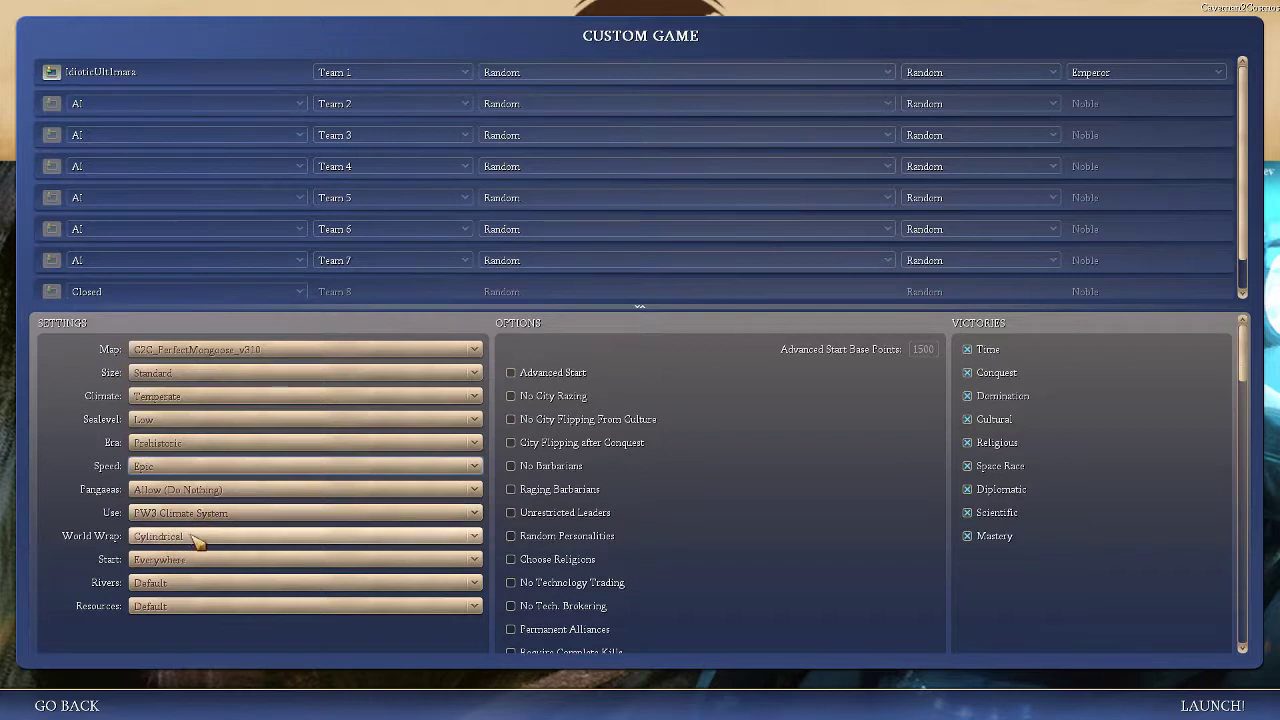
- Check the choices for Start, Rivers and Resources, keeping Everywhere for Start and Default for the other two
click(200, 563)
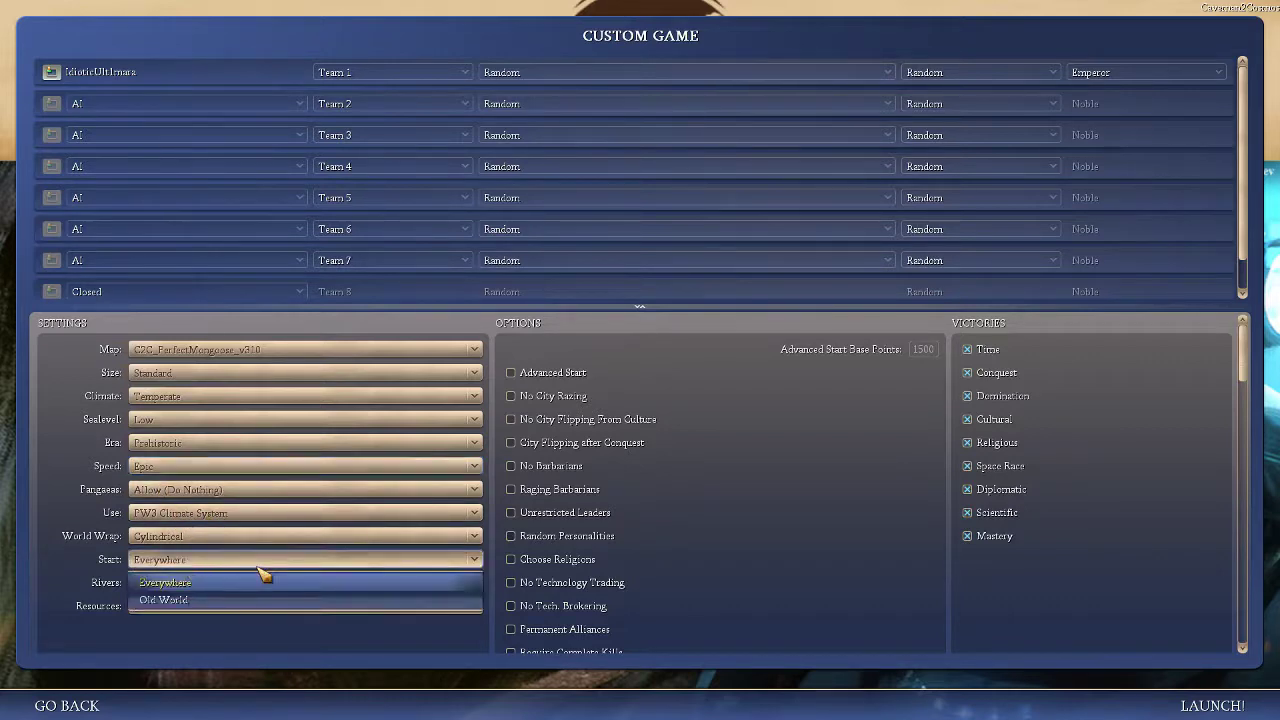
click(100, 650)
click(195, 585)
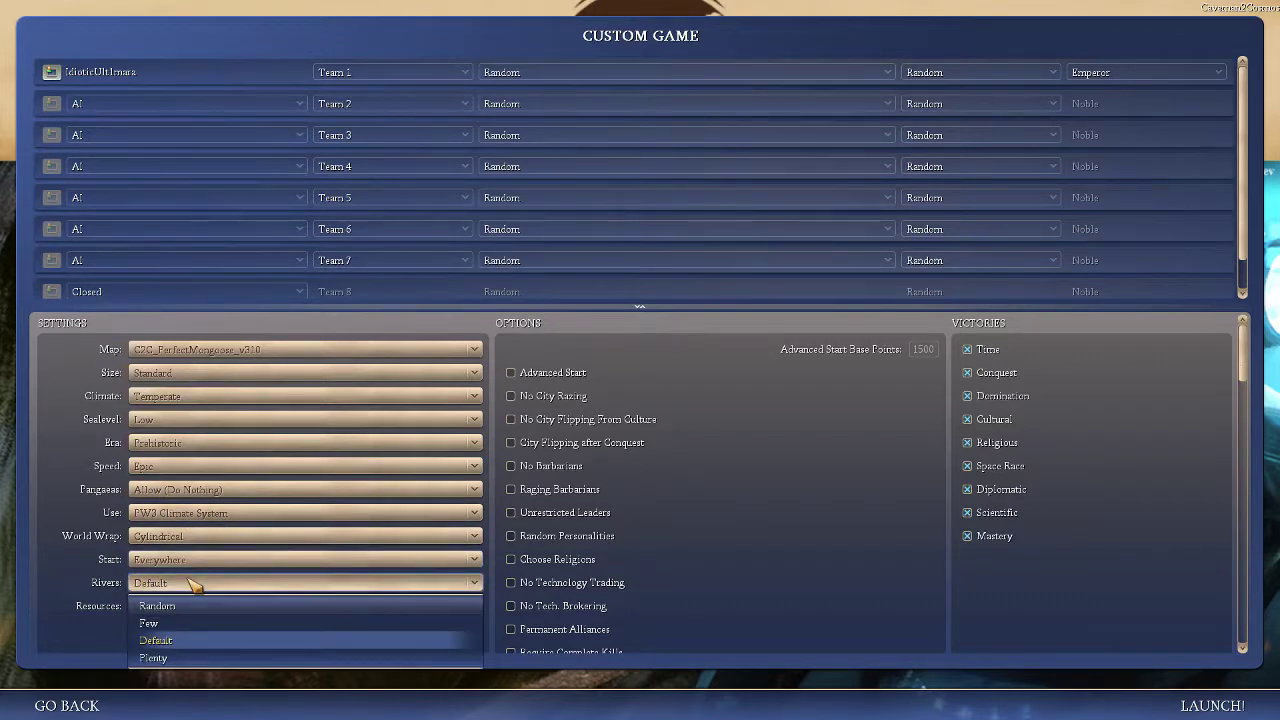
click(210, 640)
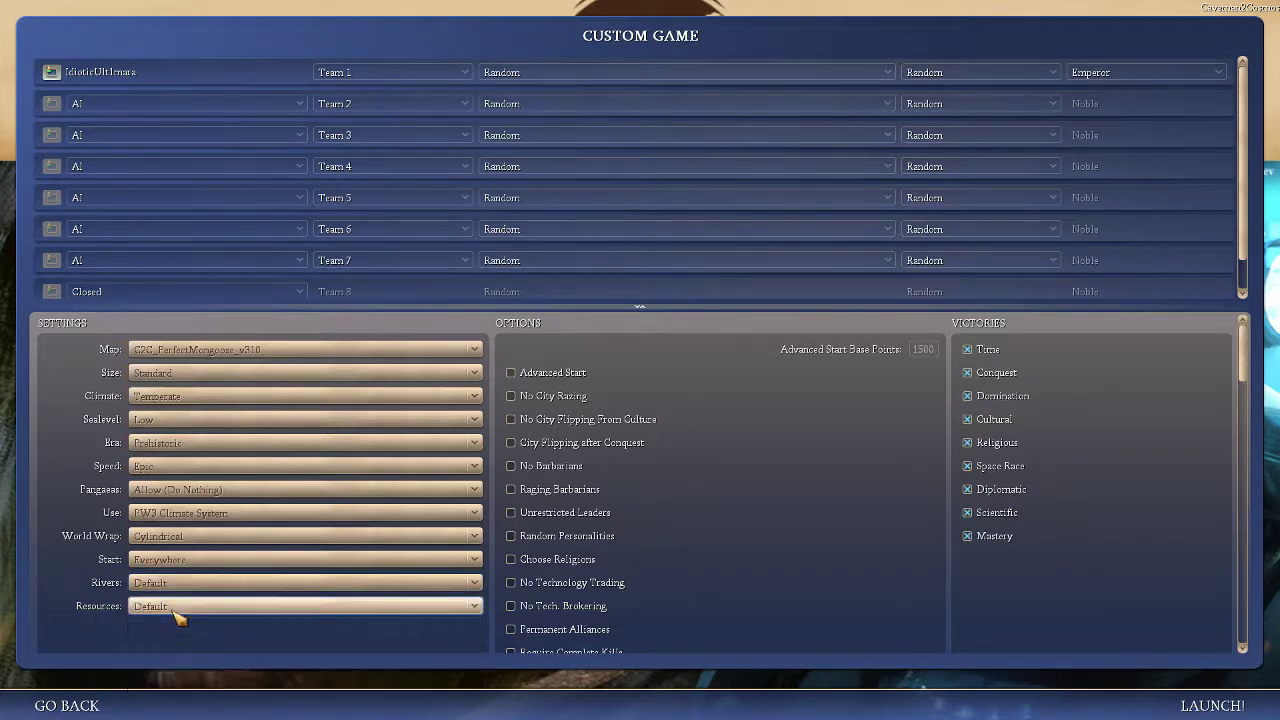
click(176, 617)
click(163, 609)
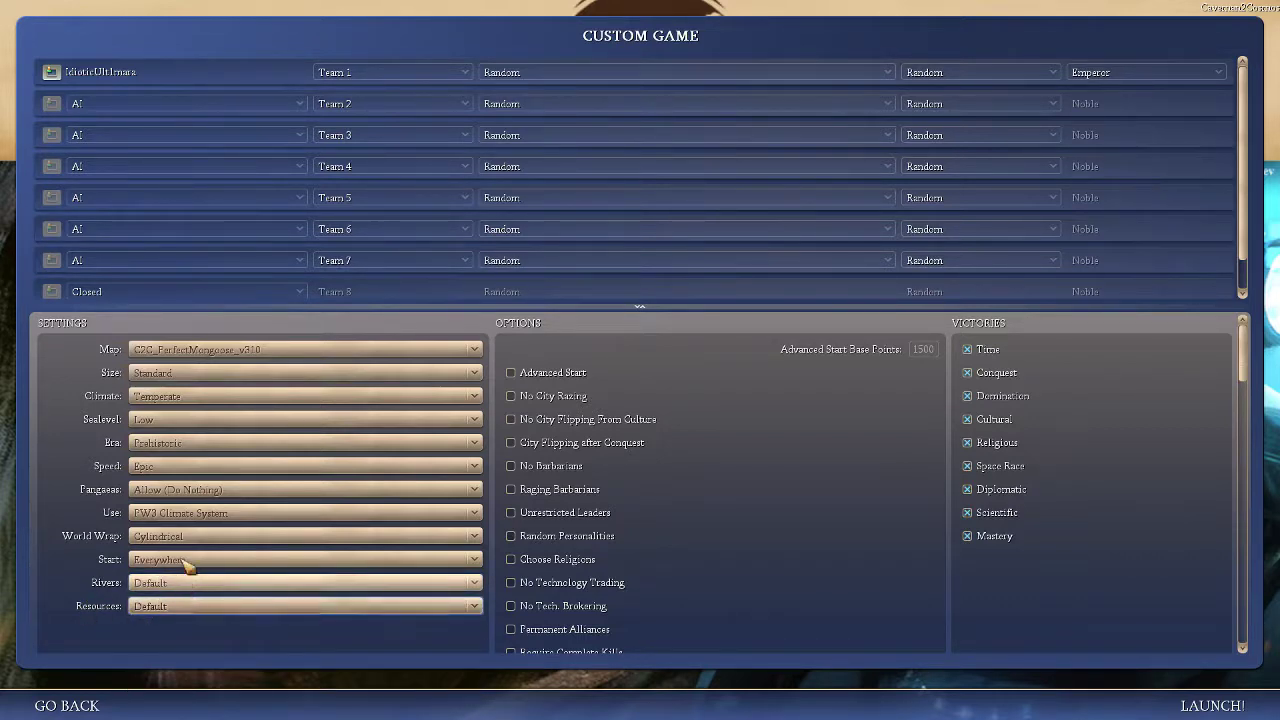
- Look through the available game speeds and keep Epic
click(195, 466)
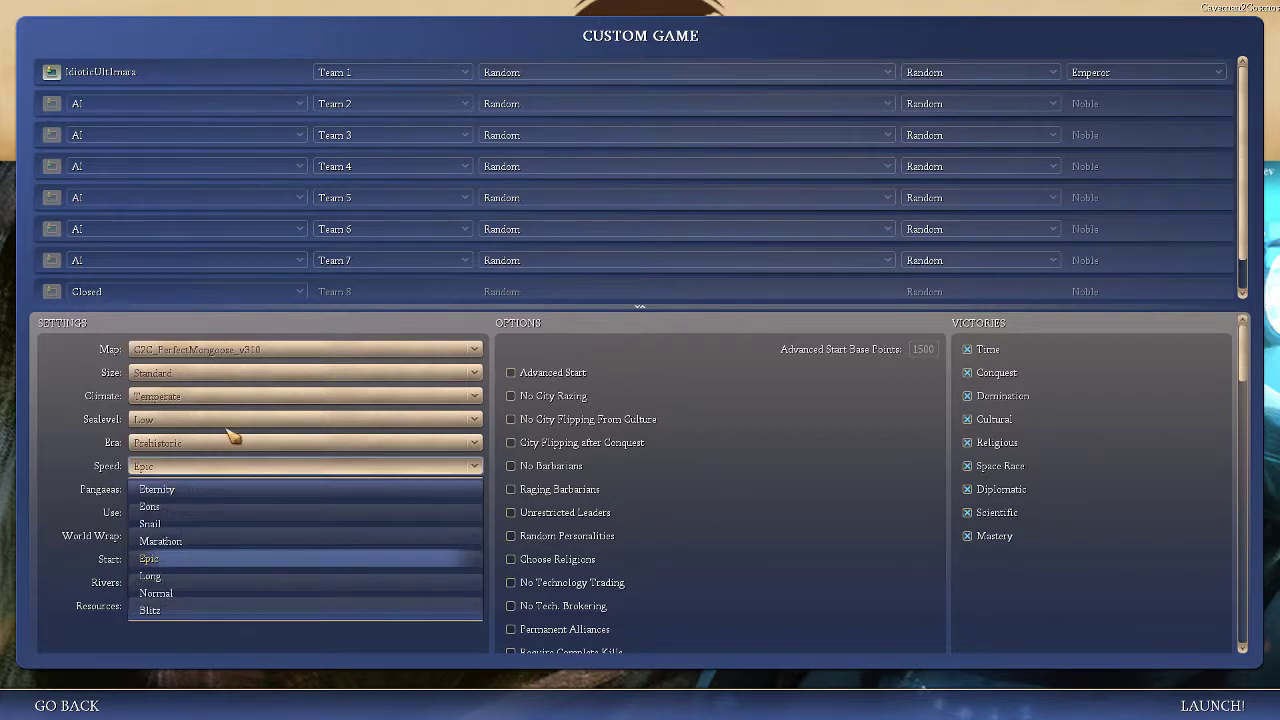
click(177, 559)
click(173, 468)
click(153, 559)
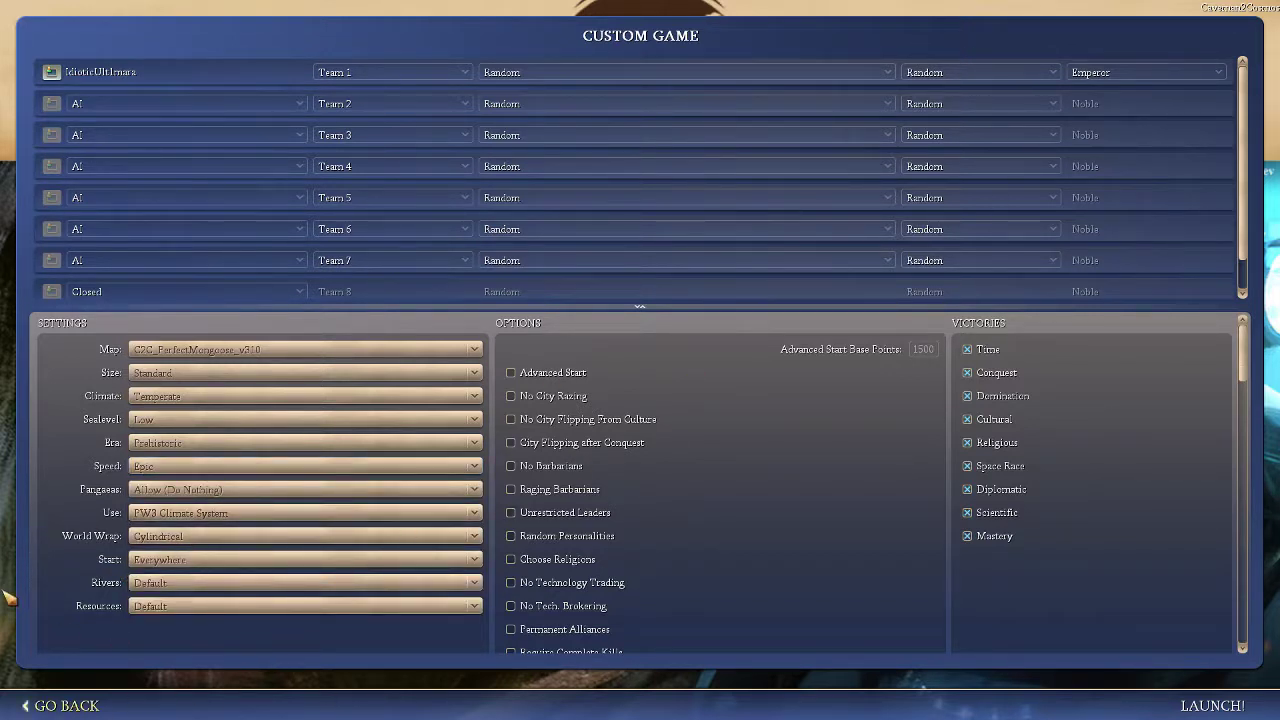
- Review the starting eras and sea levels, keeping Prehistoric and Low
click(190, 442)
click(194, 484)
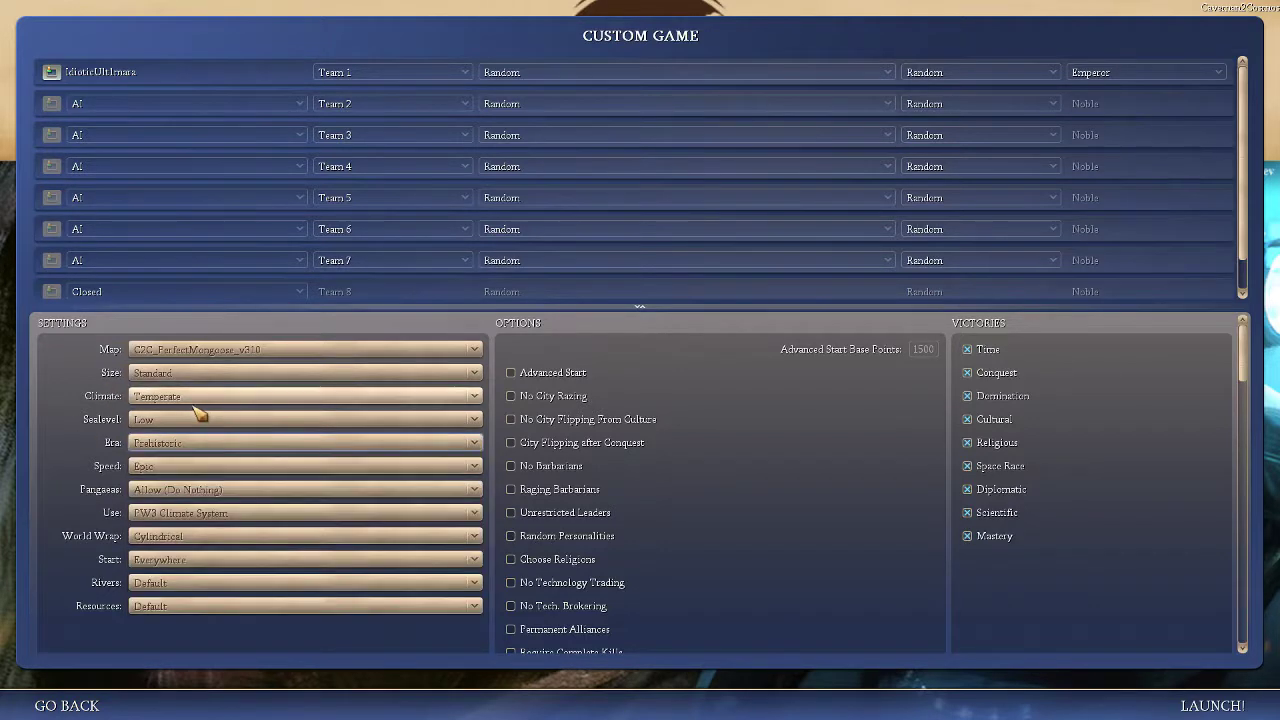
click(172, 445)
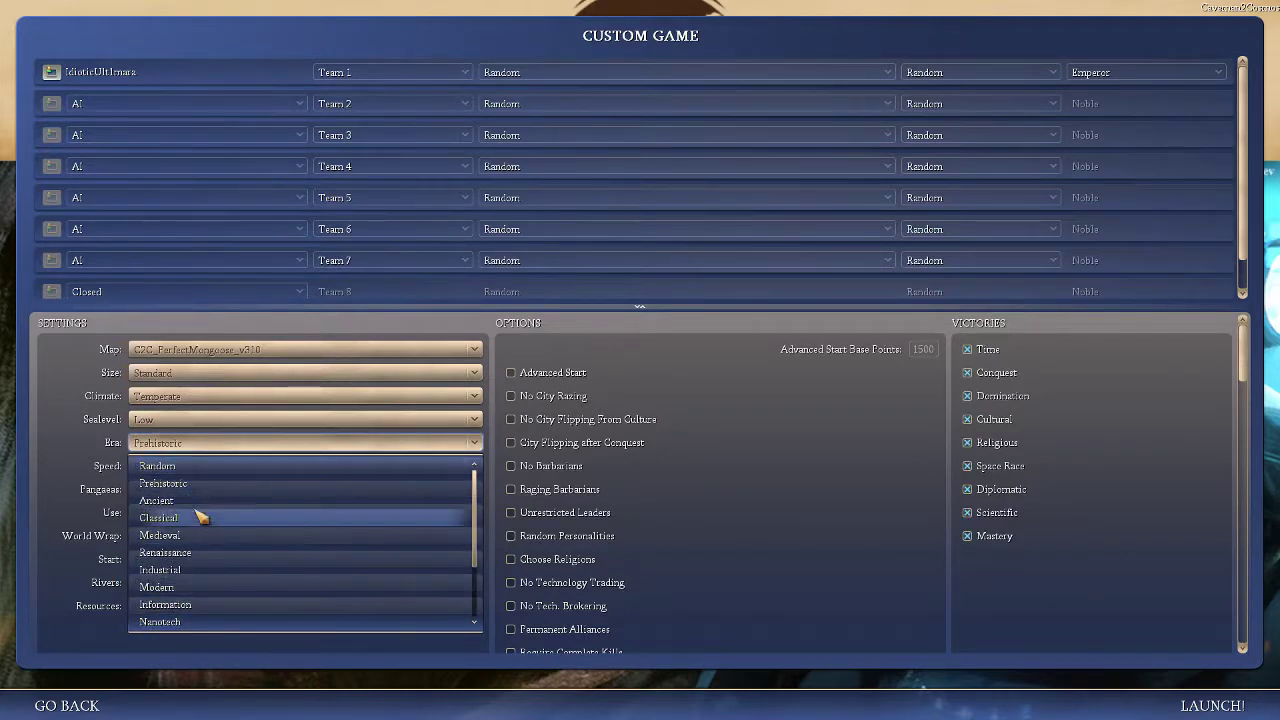
click(194, 484)
click(200, 422)
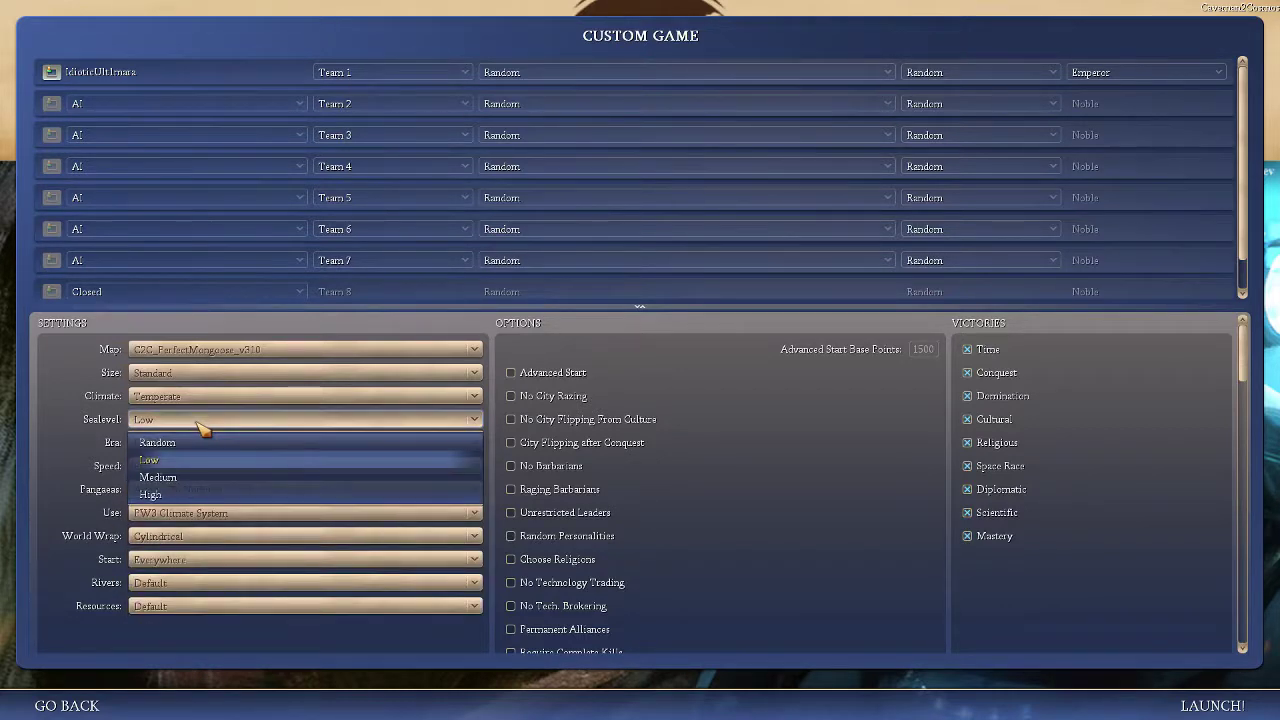
click(198, 424)
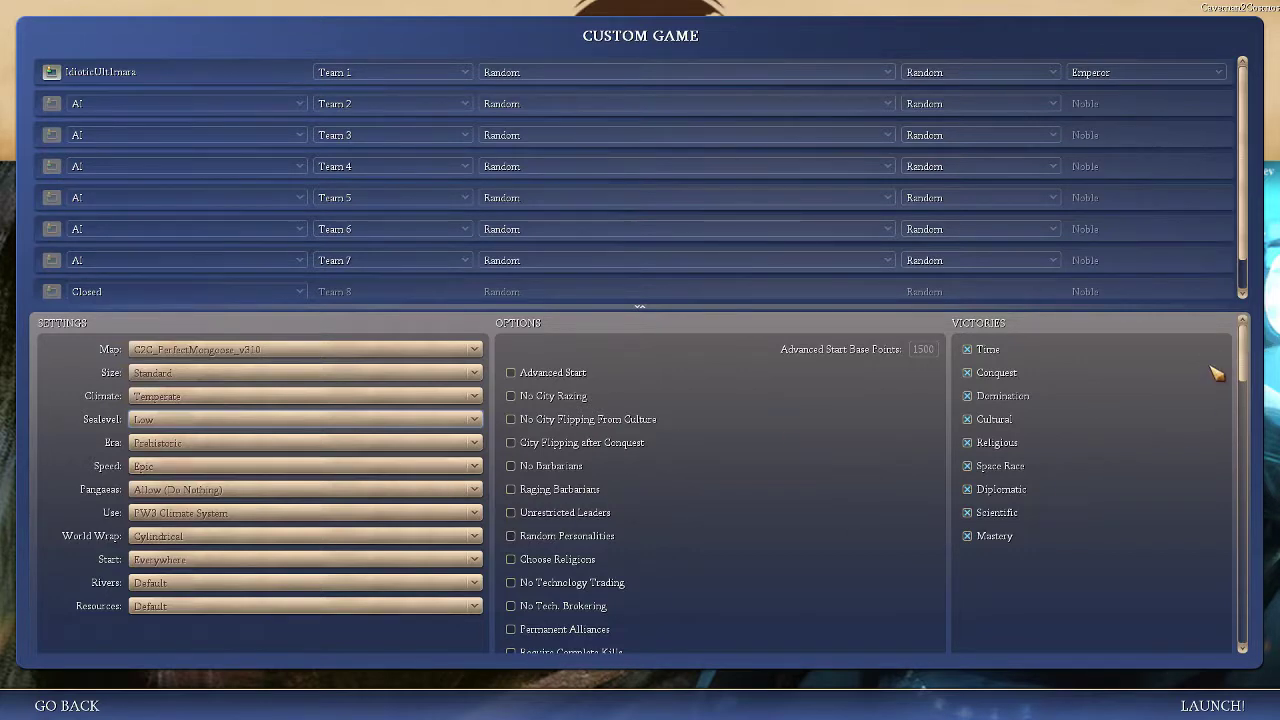
- Review the game options from City Flipping after Conquest through Increasing Difficulty, reading the descriptions of individual options
scroll(1250, 380, down, 3)
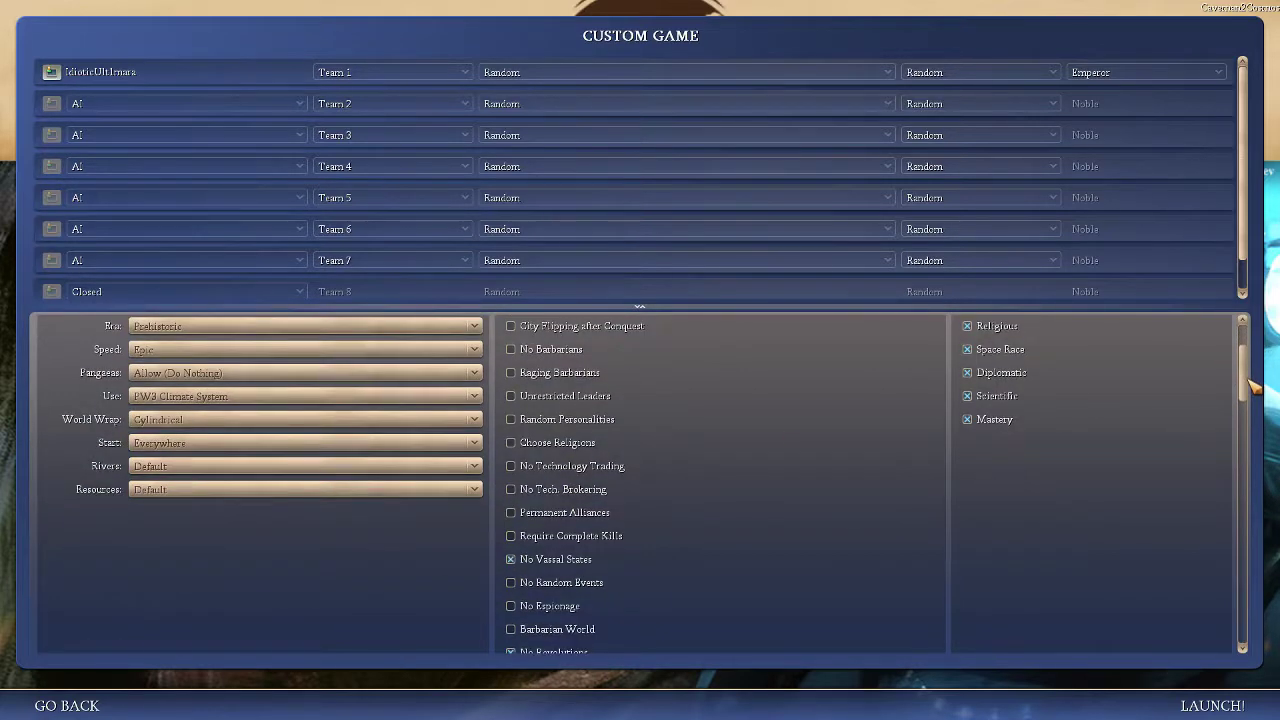
scroll(1250, 390, down, 2)
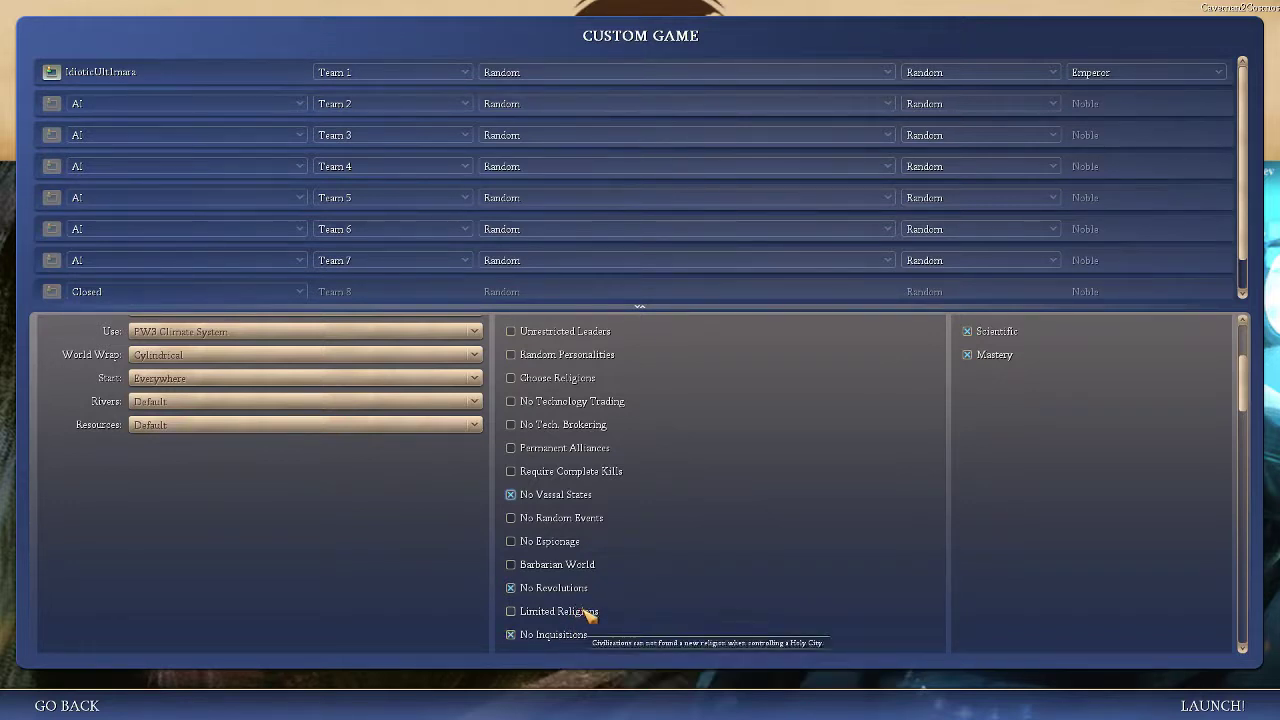
scroll(586, 620, down, 2)
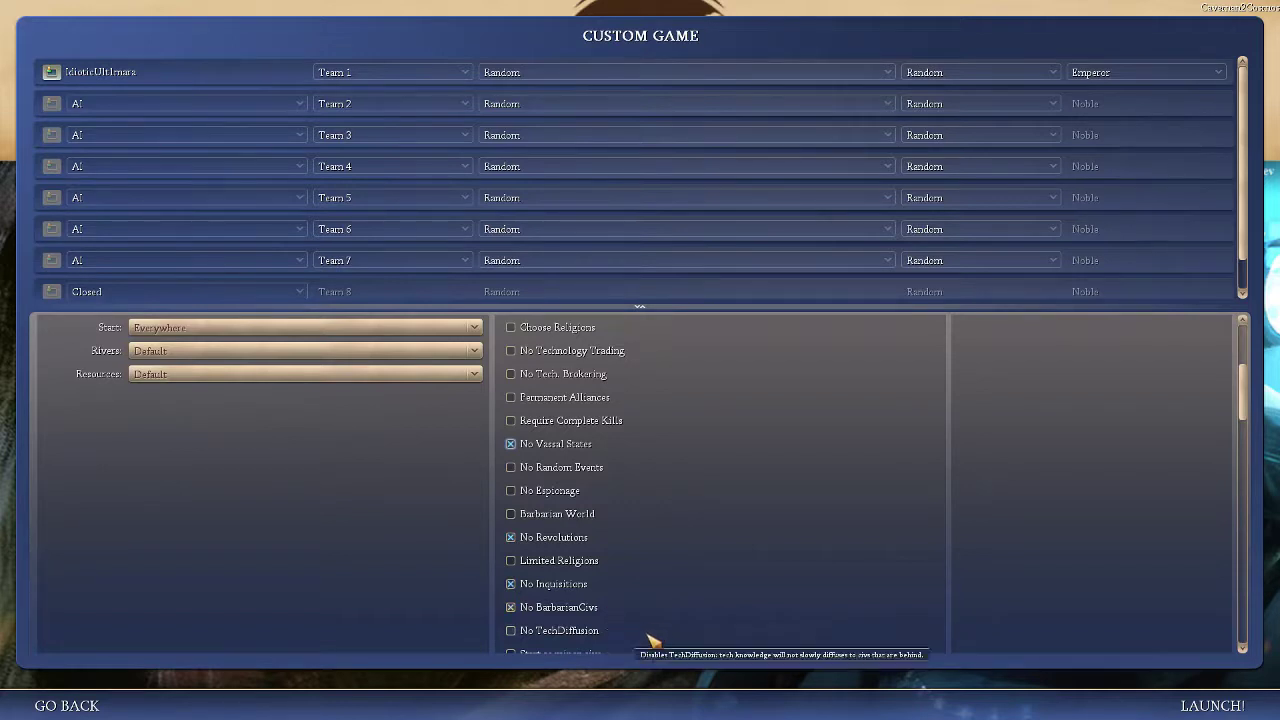
scroll(565, 620, down, 2)
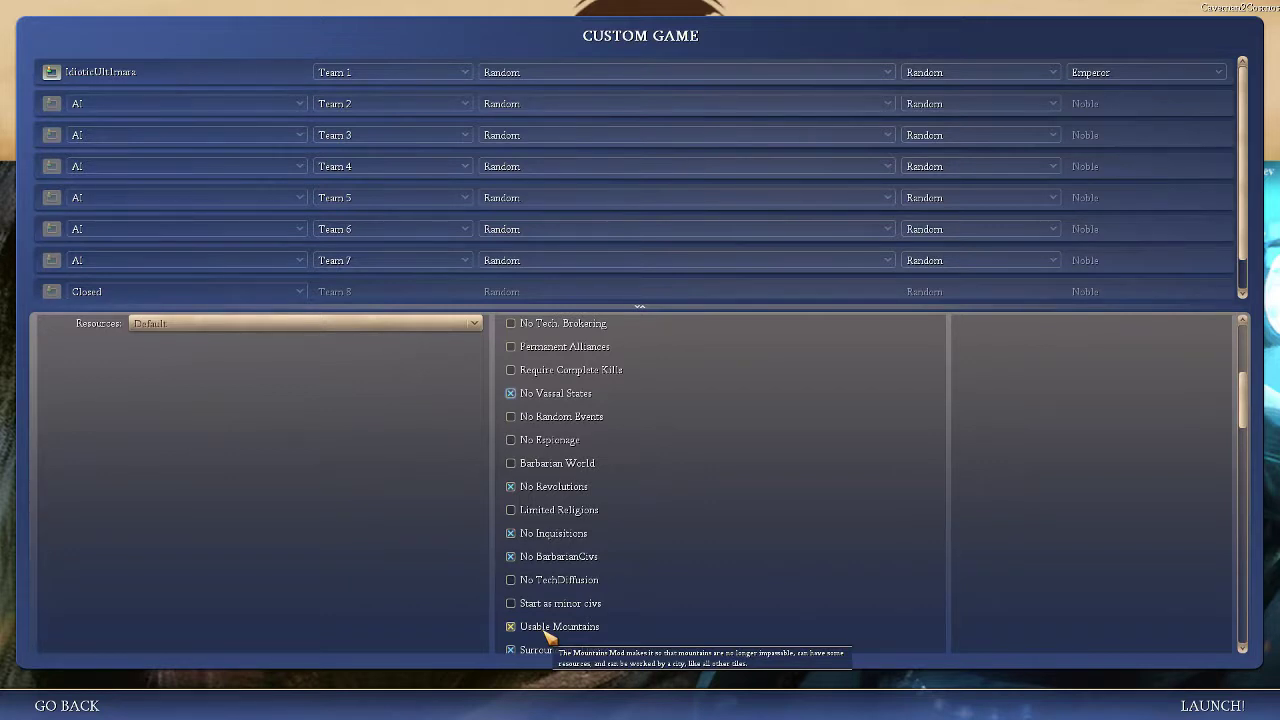
scroll(657, 603, down, 2)
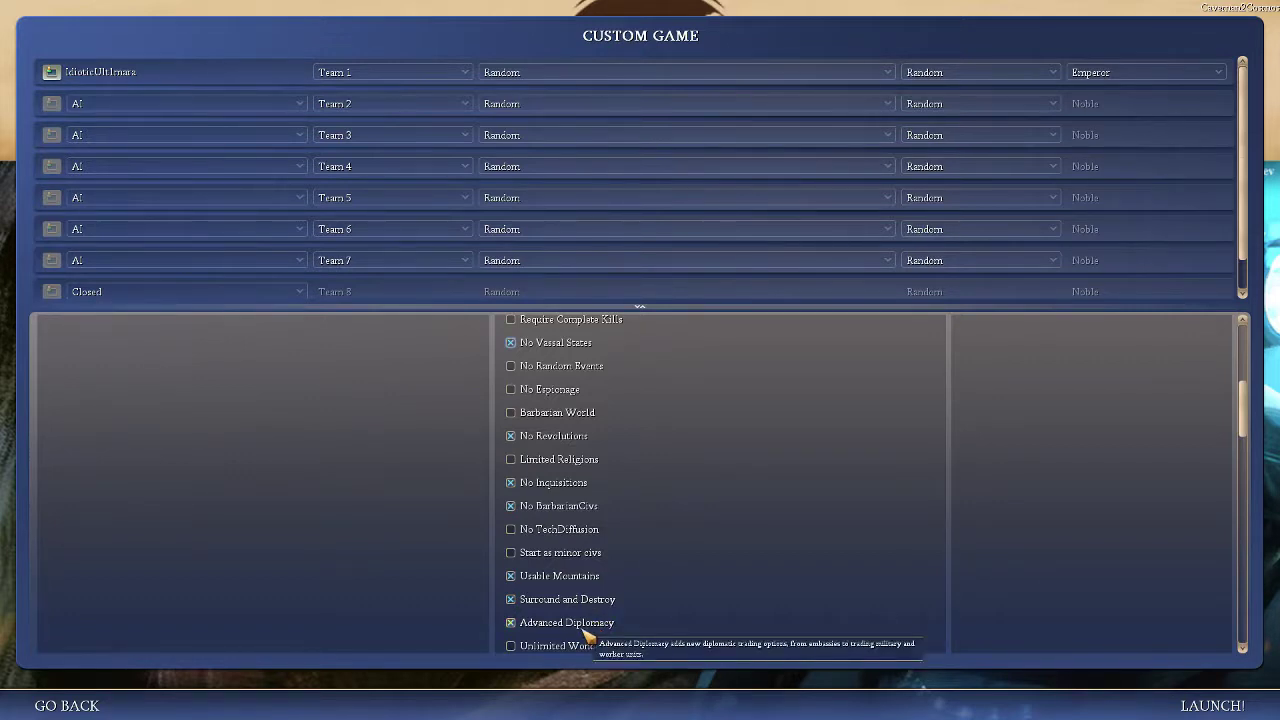
scroll(587, 637, down, 2)
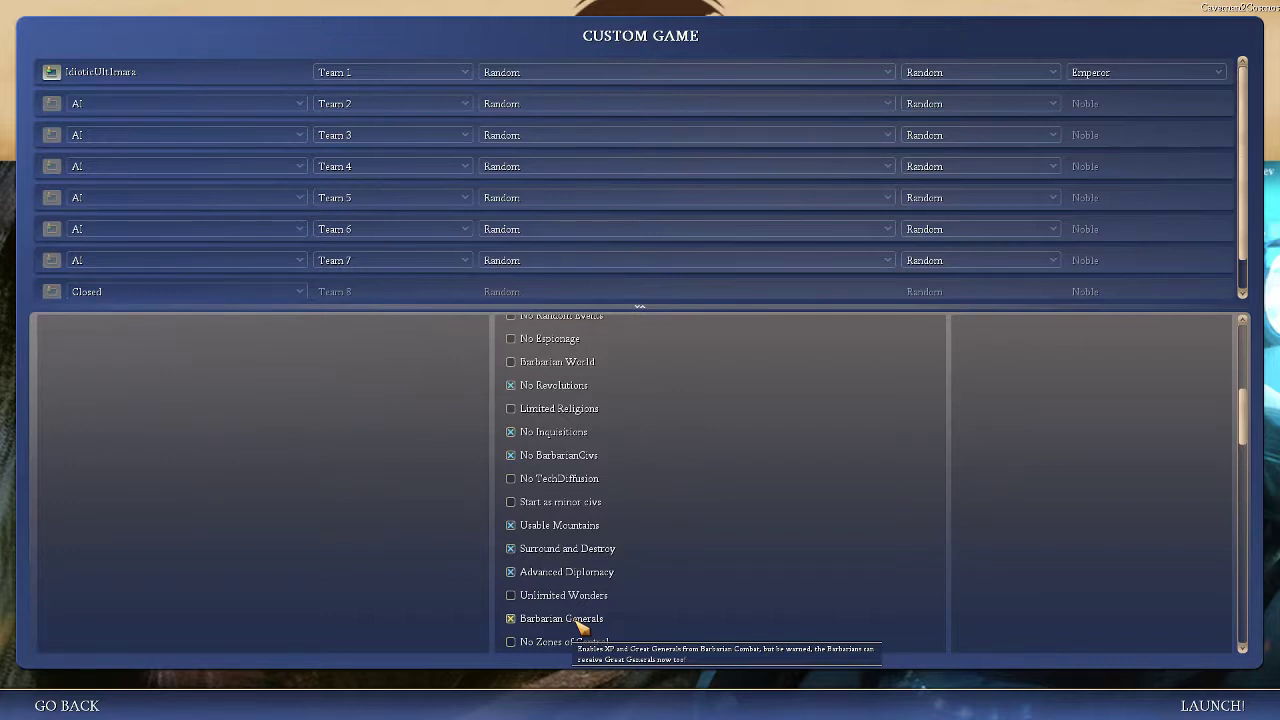
scroll(583, 625, down, 2)
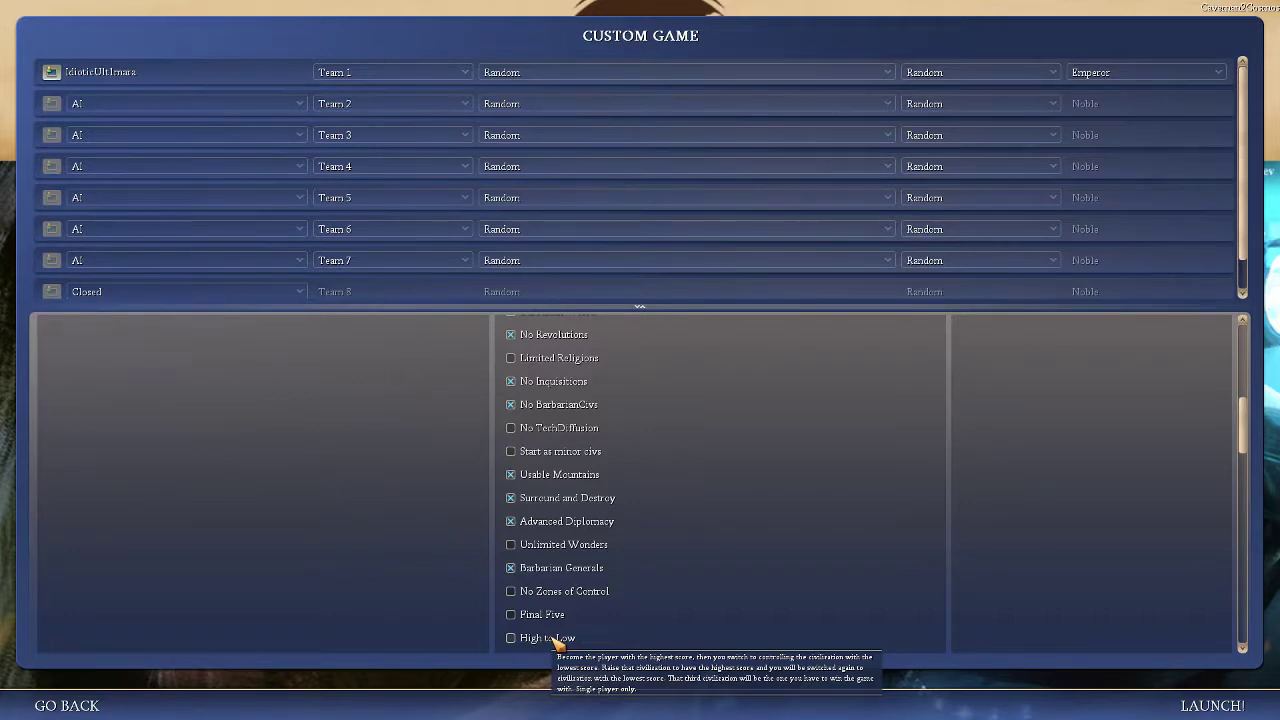
scroll(557, 642, down, 2)
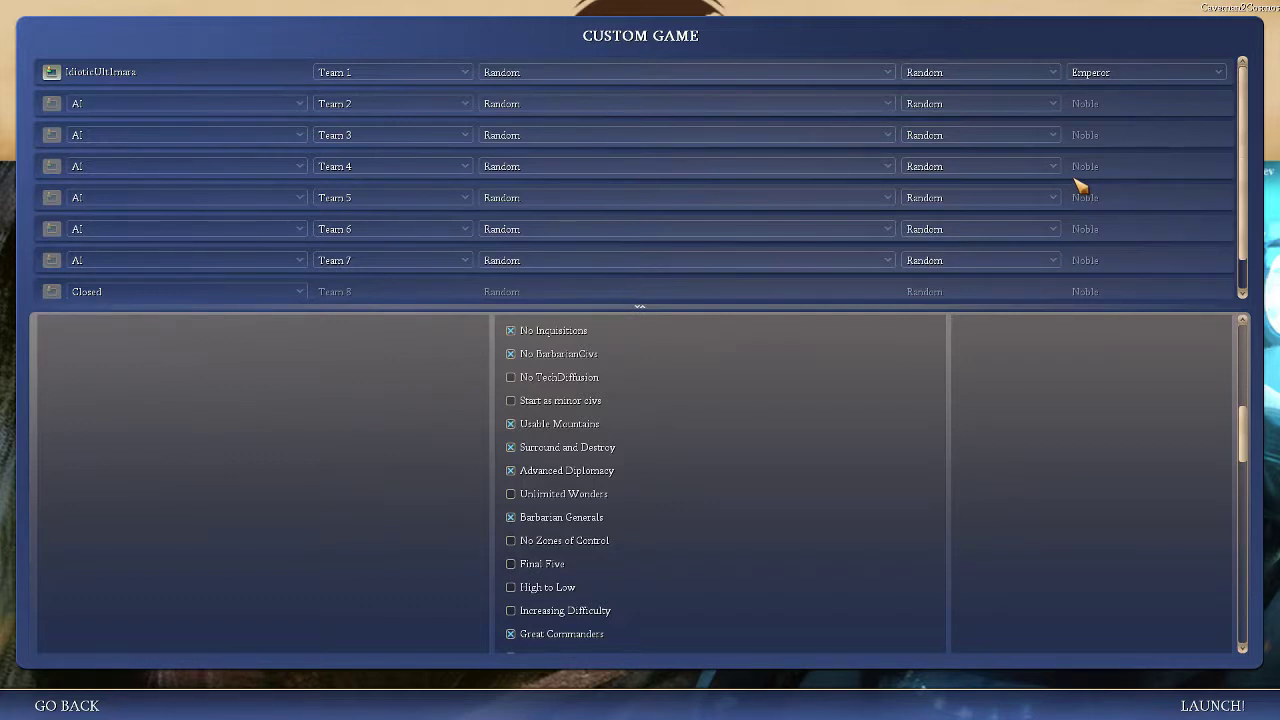
- Review the options from Great Commanders through Advanced Nukes, including Advanced Economy, Realistic Corporations and Advanced Espionage
scroll(1080, 192, down, 1)
scroll(630, 550, down, 2)
scroll(615, 591, down, 2)
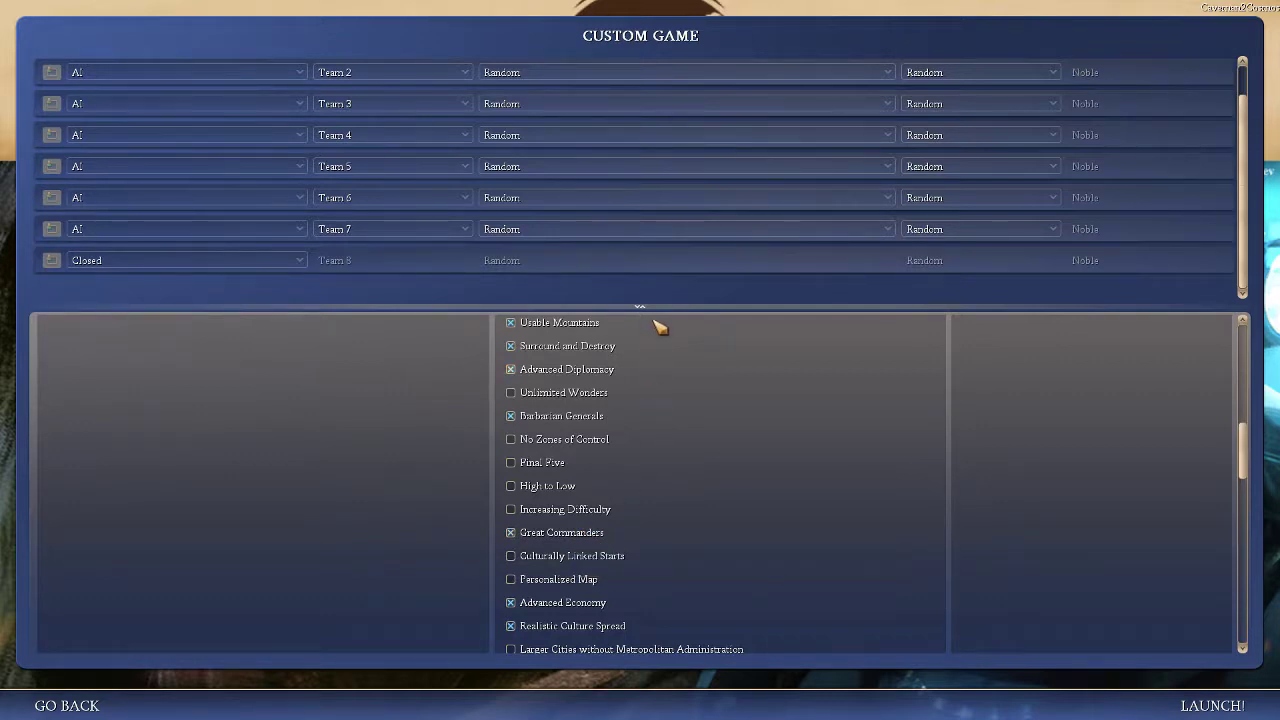
scroll(711, 255, up, 1)
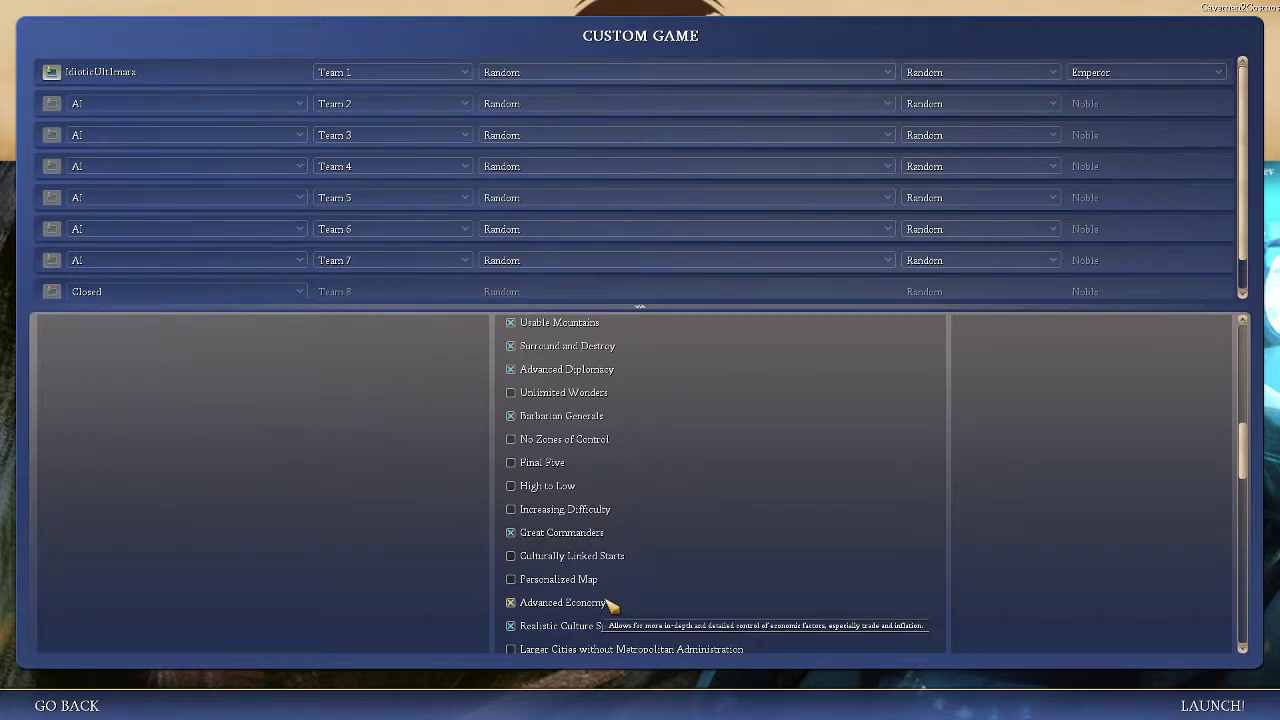
scroll(609, 600, down, 2)
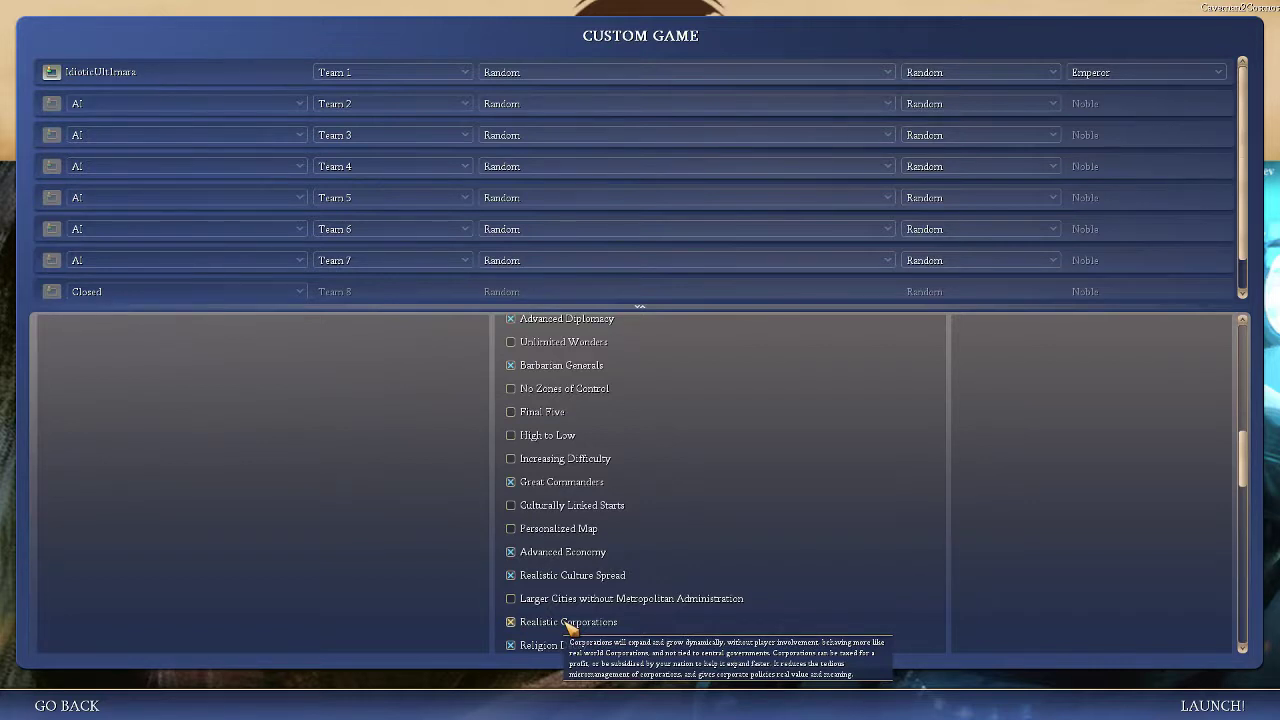
scroll(646, 577, down, 2)
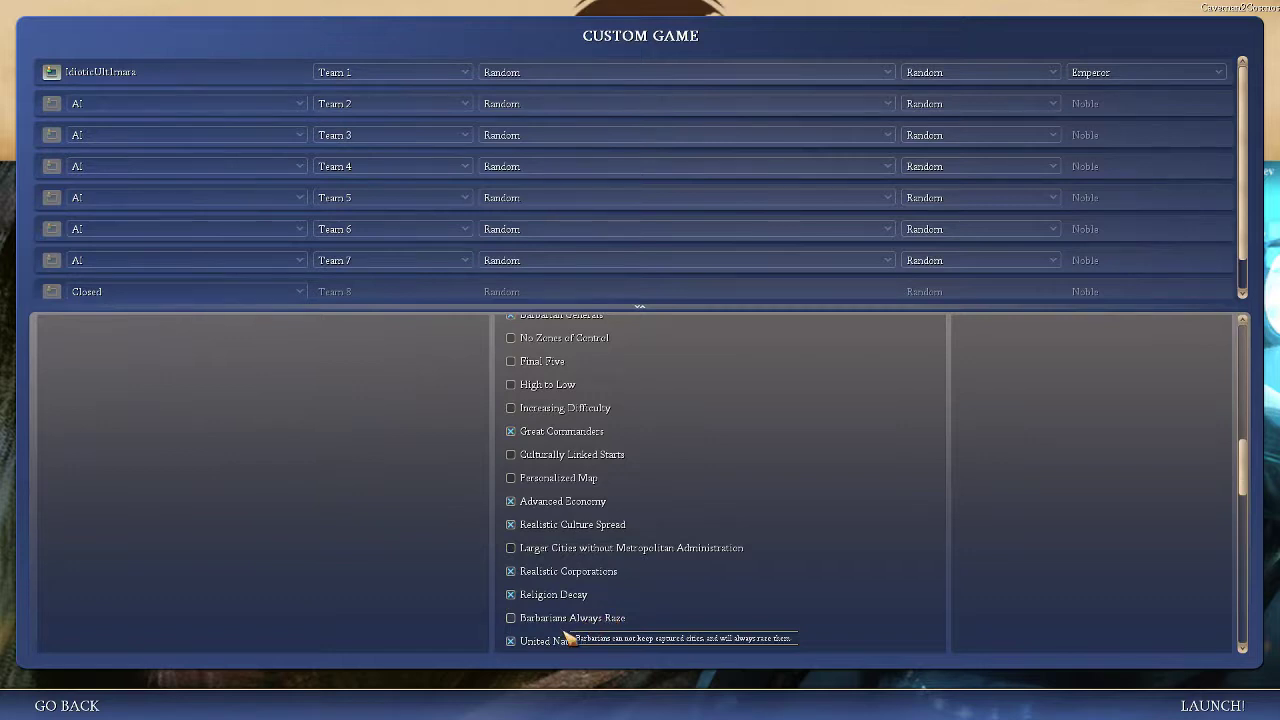
scroll(590, 580, down, 2)
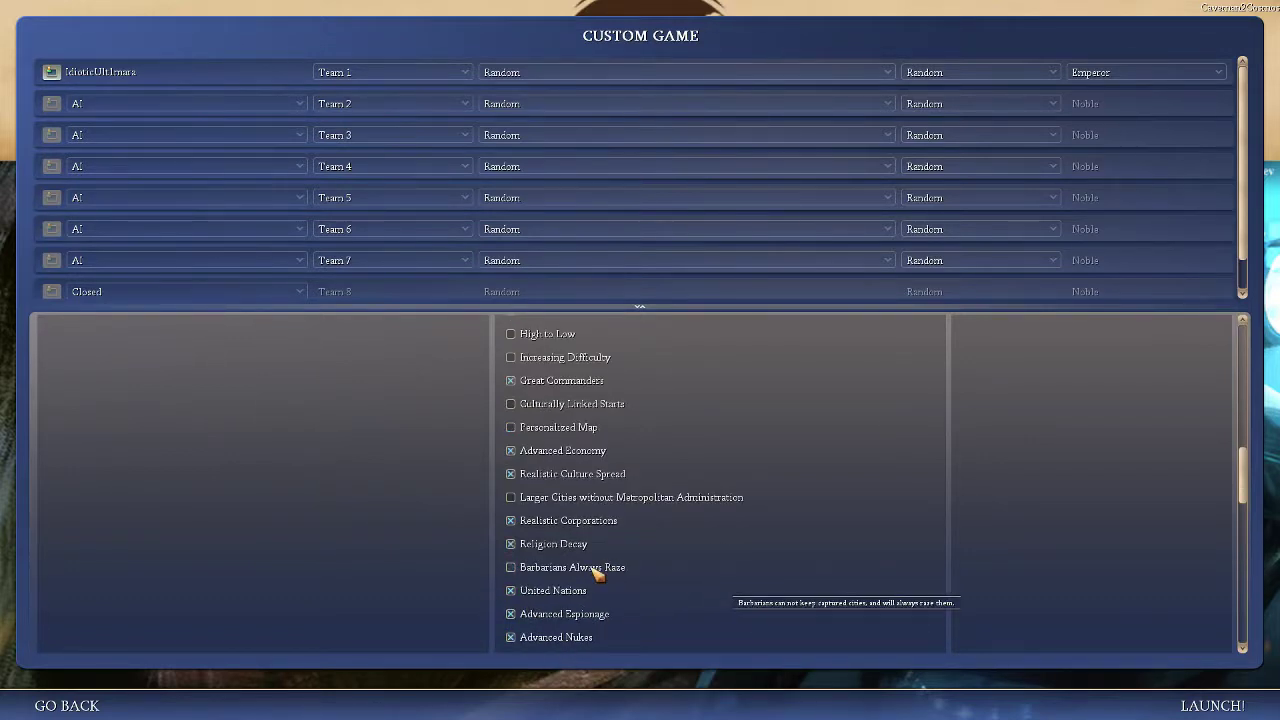
mouse_move(578, 595)
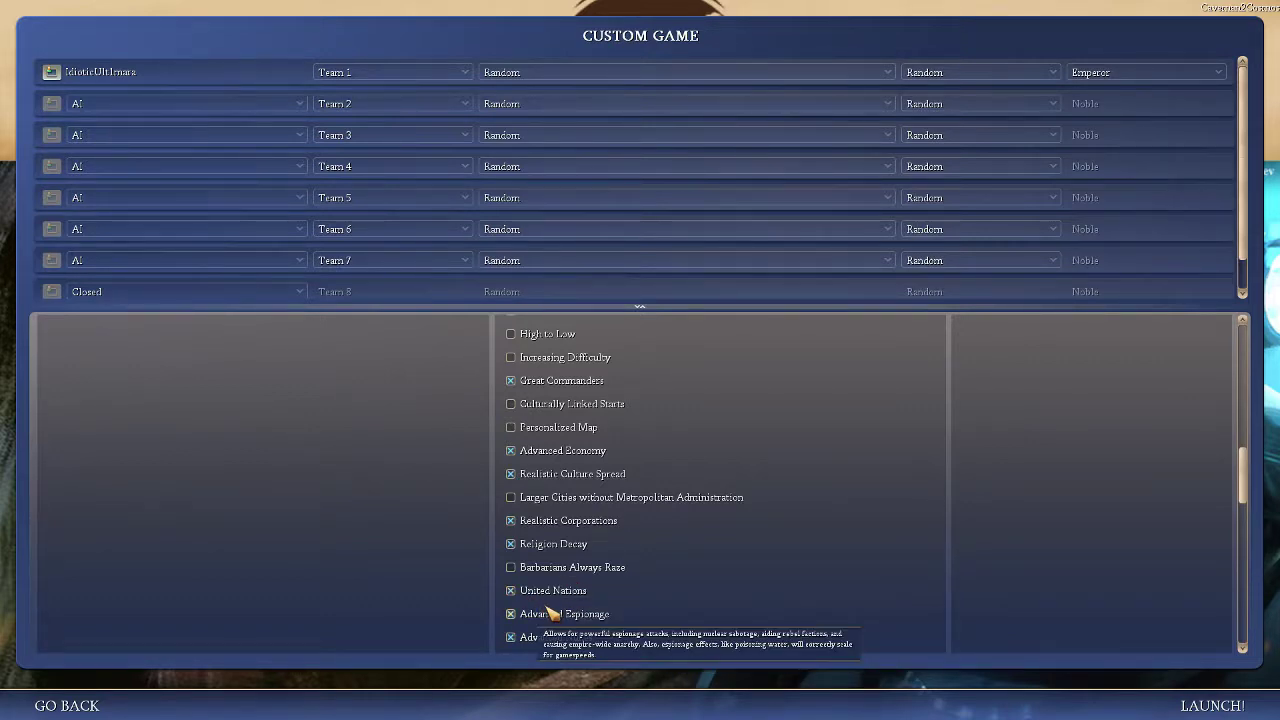
- Enable the No city limits from civics option
scroll(608, 594, down, 2)
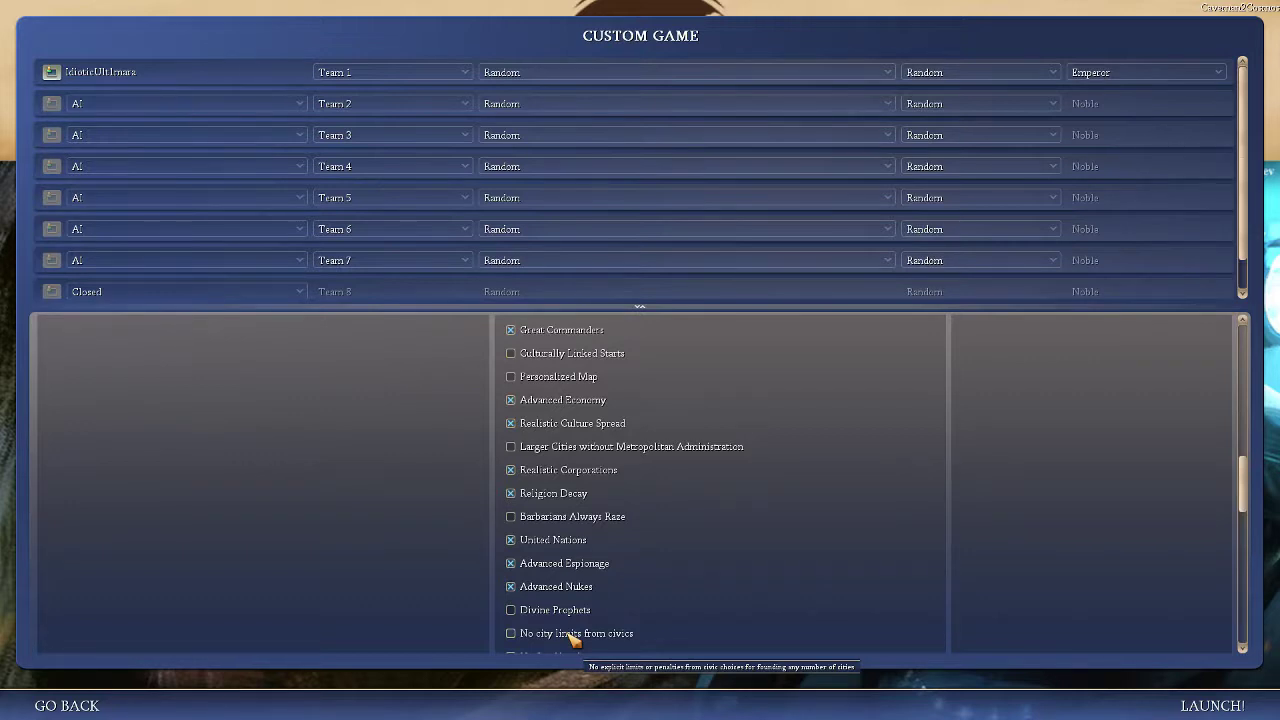
scroll(685, 560, down, 2)
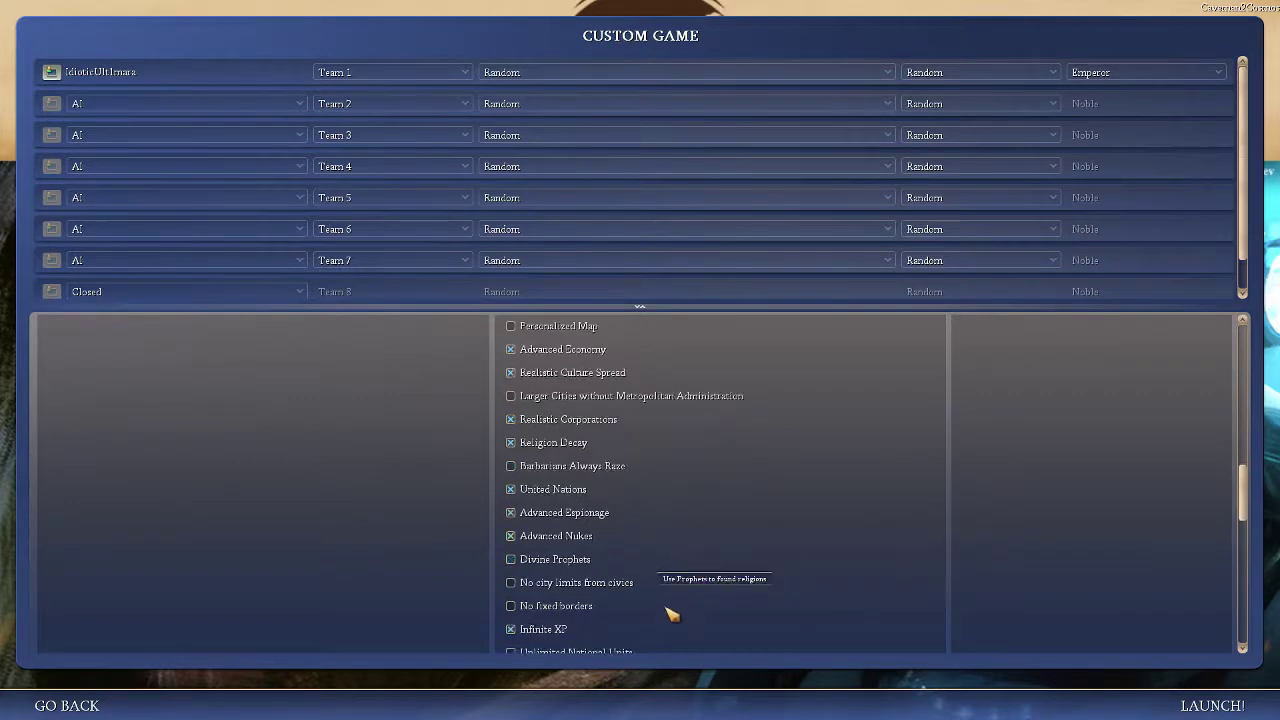
click(511, 583)
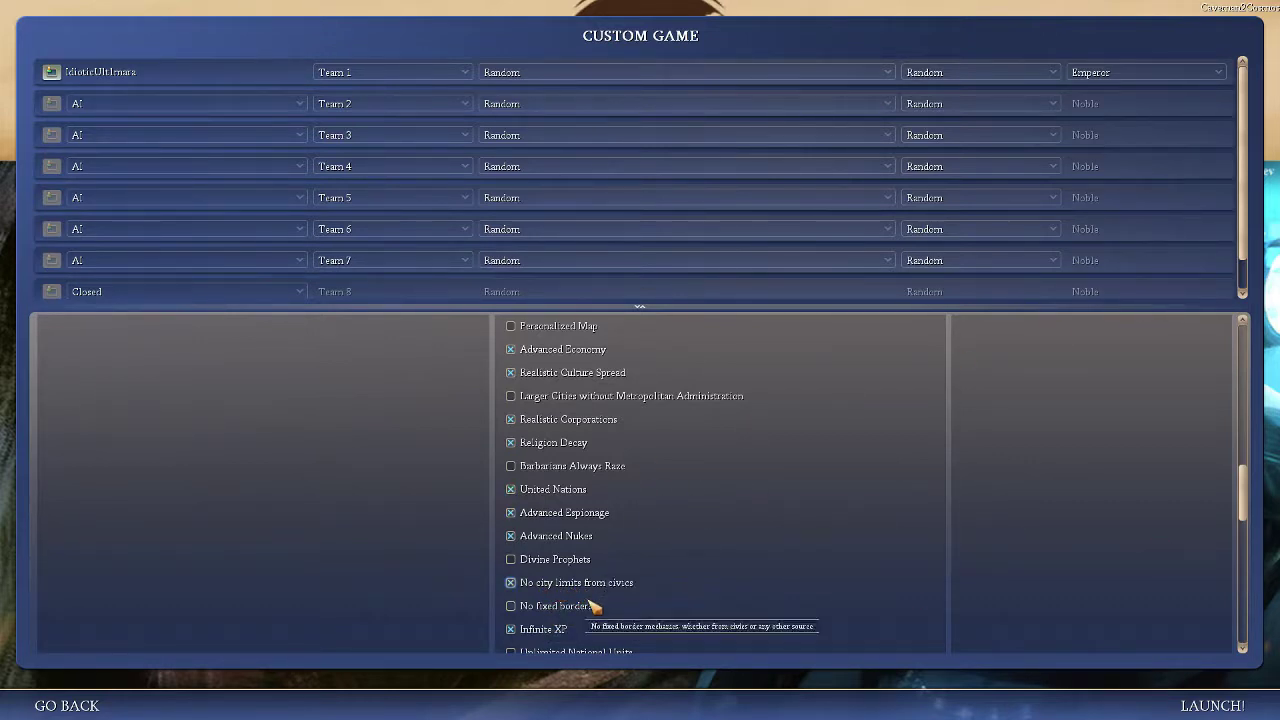
- Read the border and trait options and check the leaders' traits in the human player's leader list, keeping Random
scroll(592, 606, down, 2)
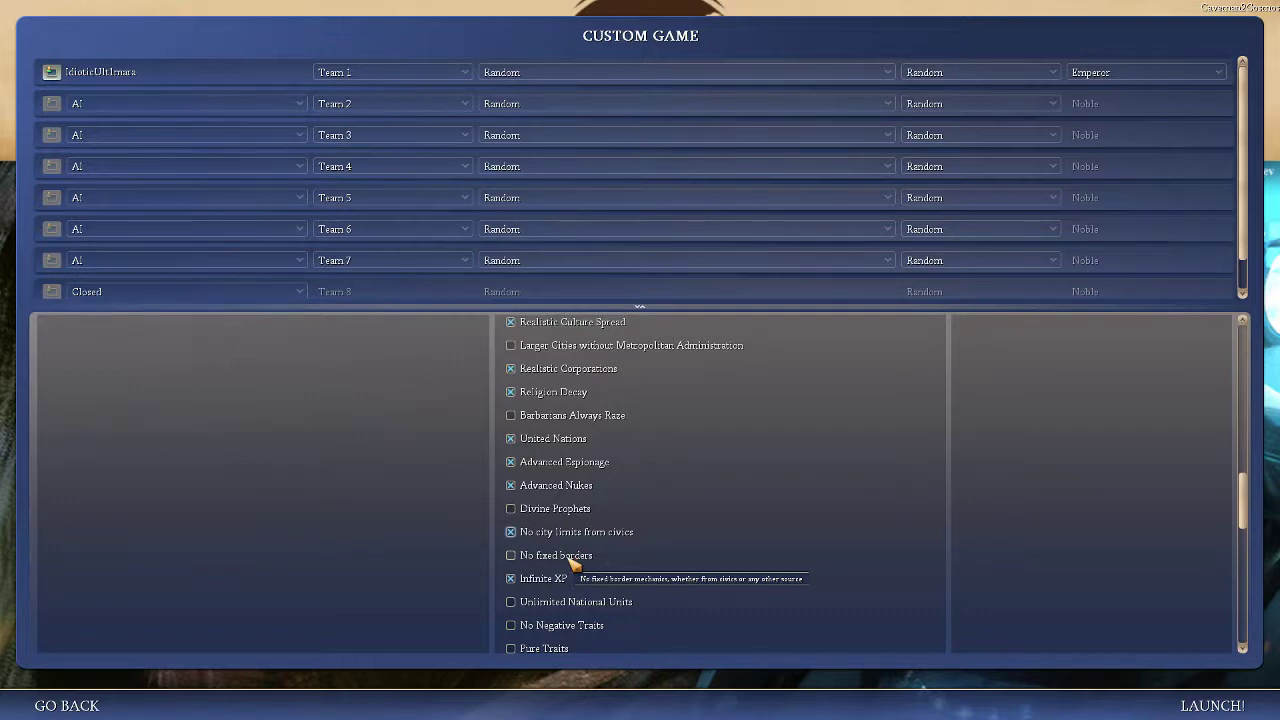
scroll(560, 588, down, 2)
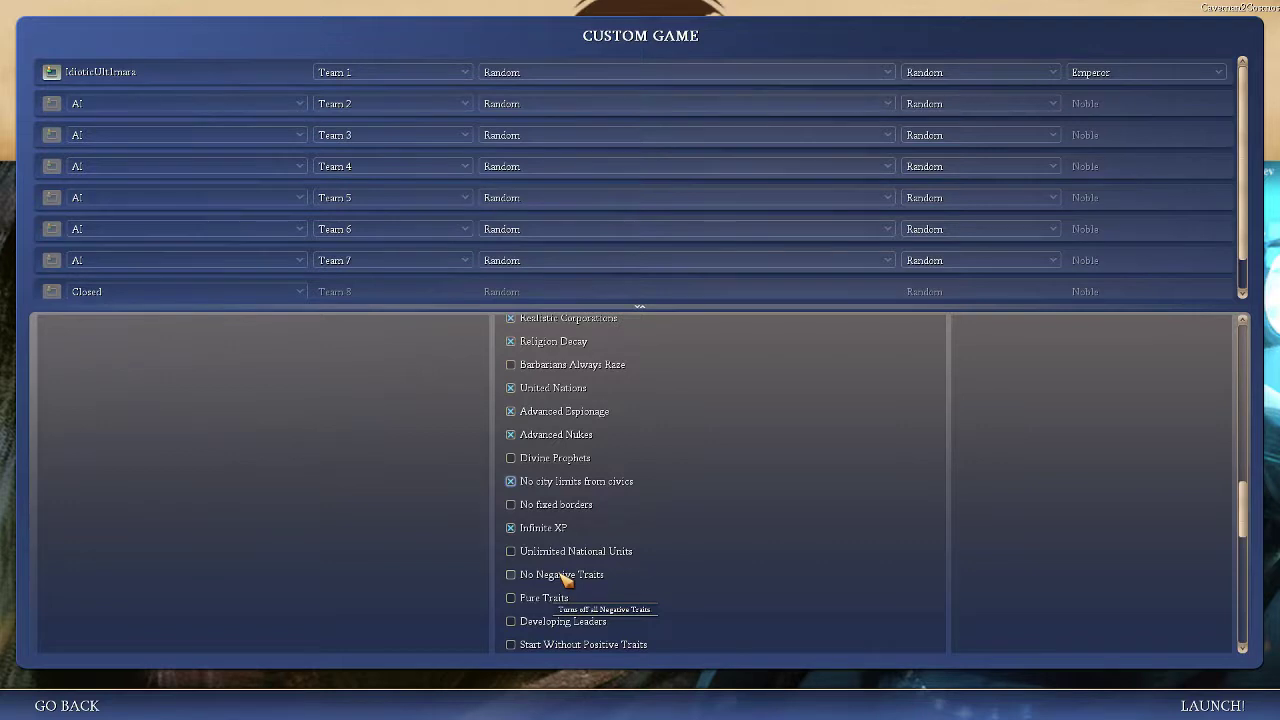
click(650, 74)
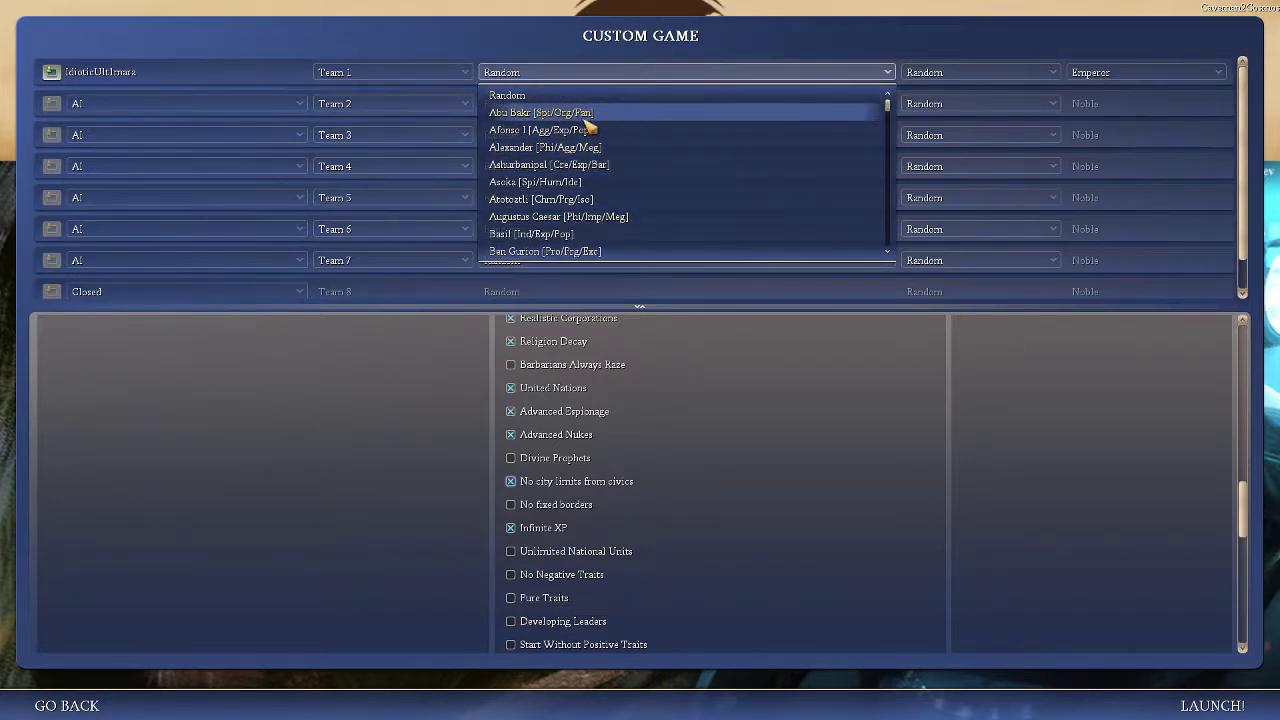
click(600, 79)
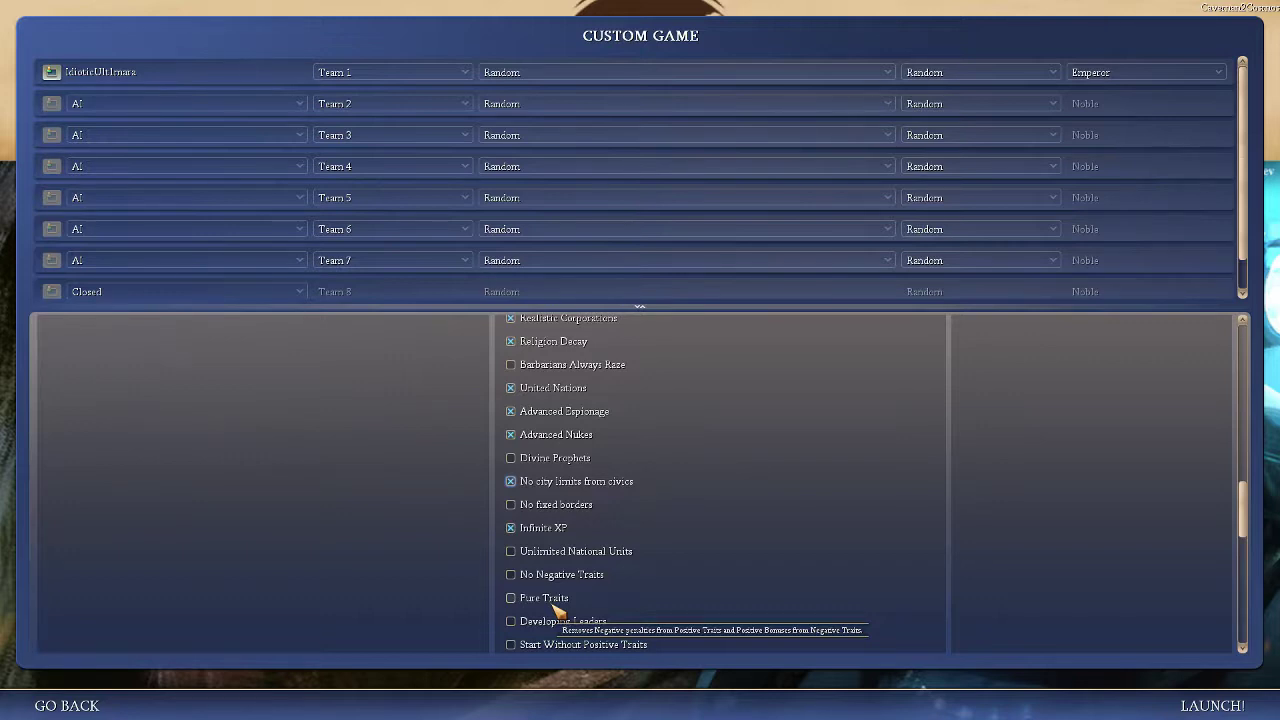
- Check the Developing Leaders, Religious Disabling and Upscaled Production Time options, and disable C2C Combat Mod - Size Matters
scroll(565, 600, down, 2)
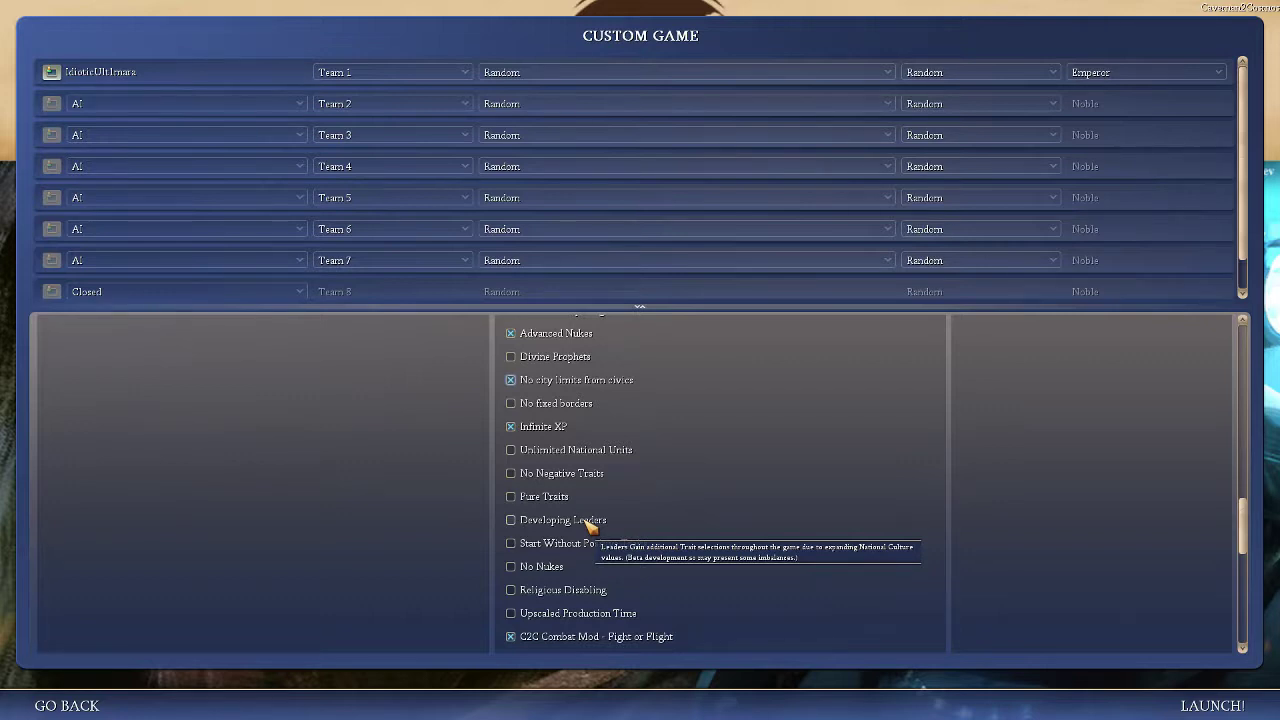
mouse_move(595, 543)
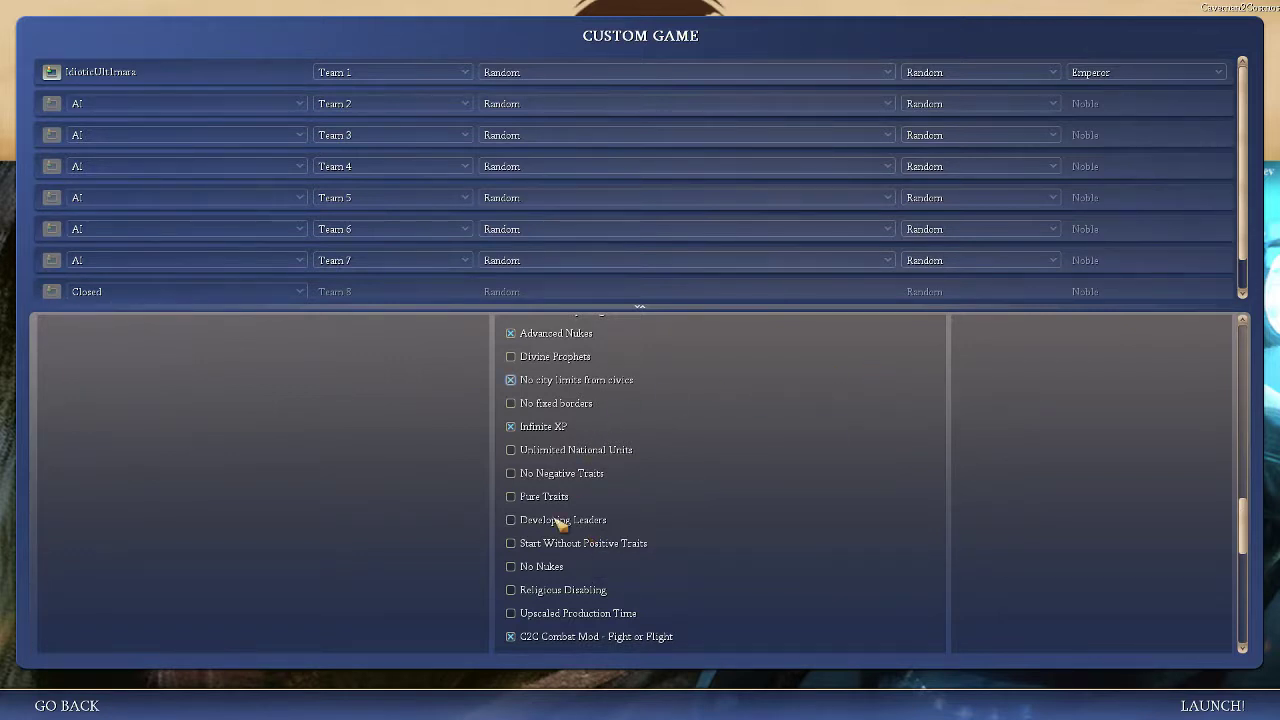
mouse_move(556, 578)
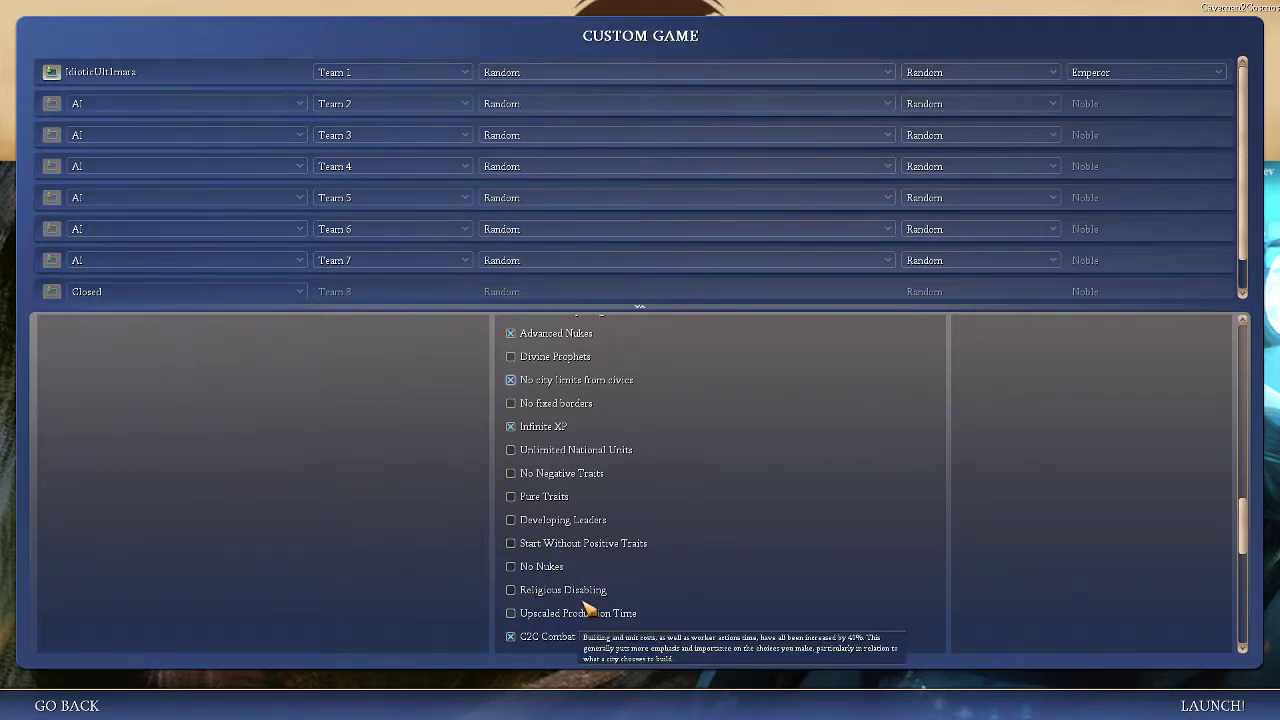
mouse_move(597, 597)
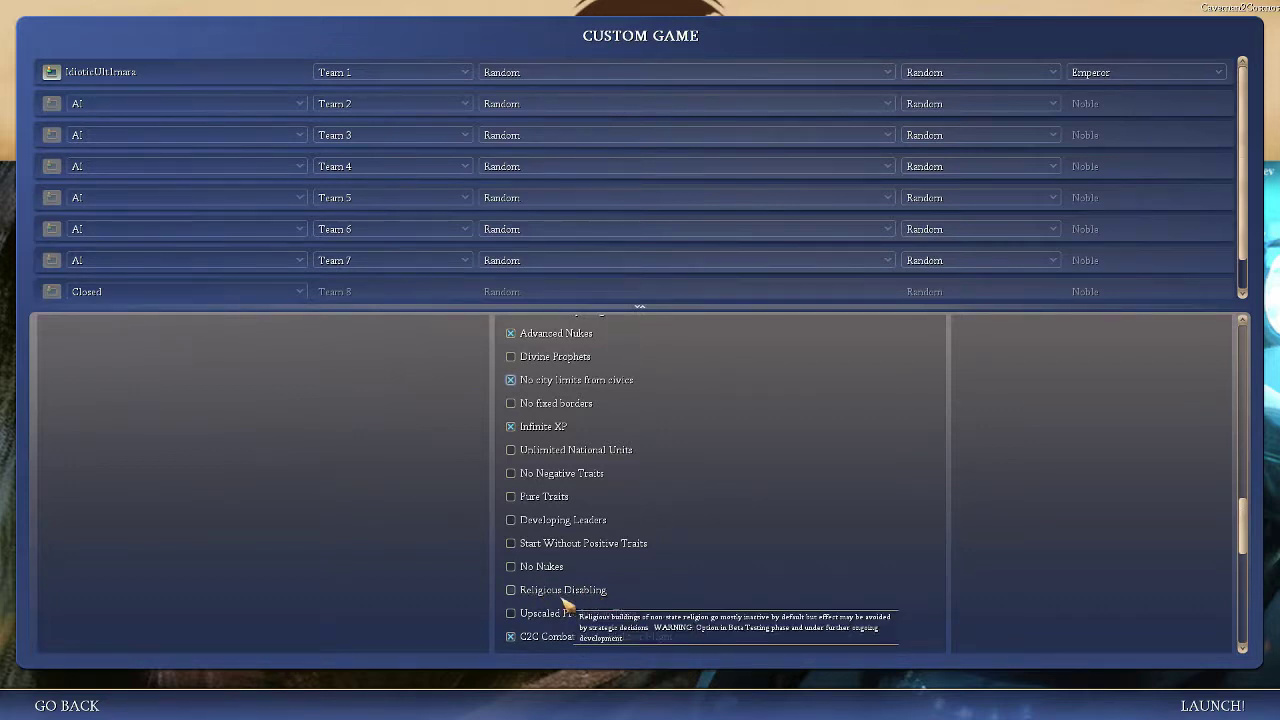
scroll(560, 566, down, 1)
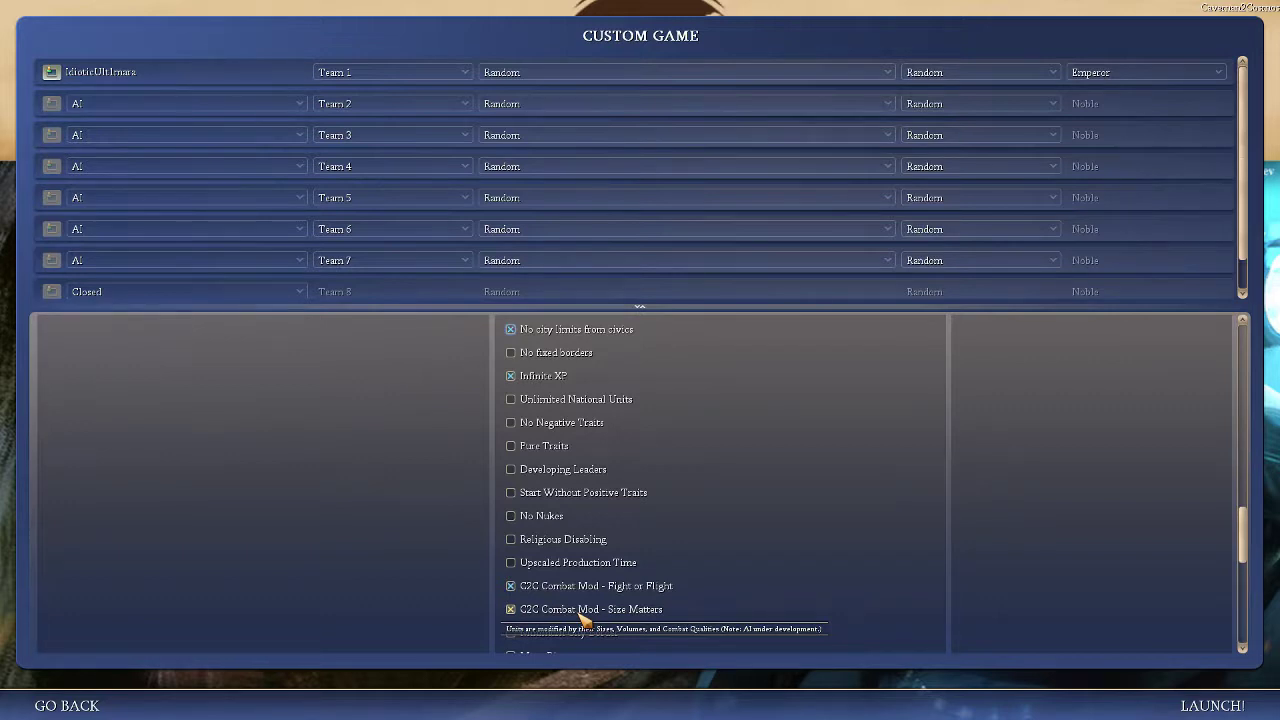
click(580, 614)
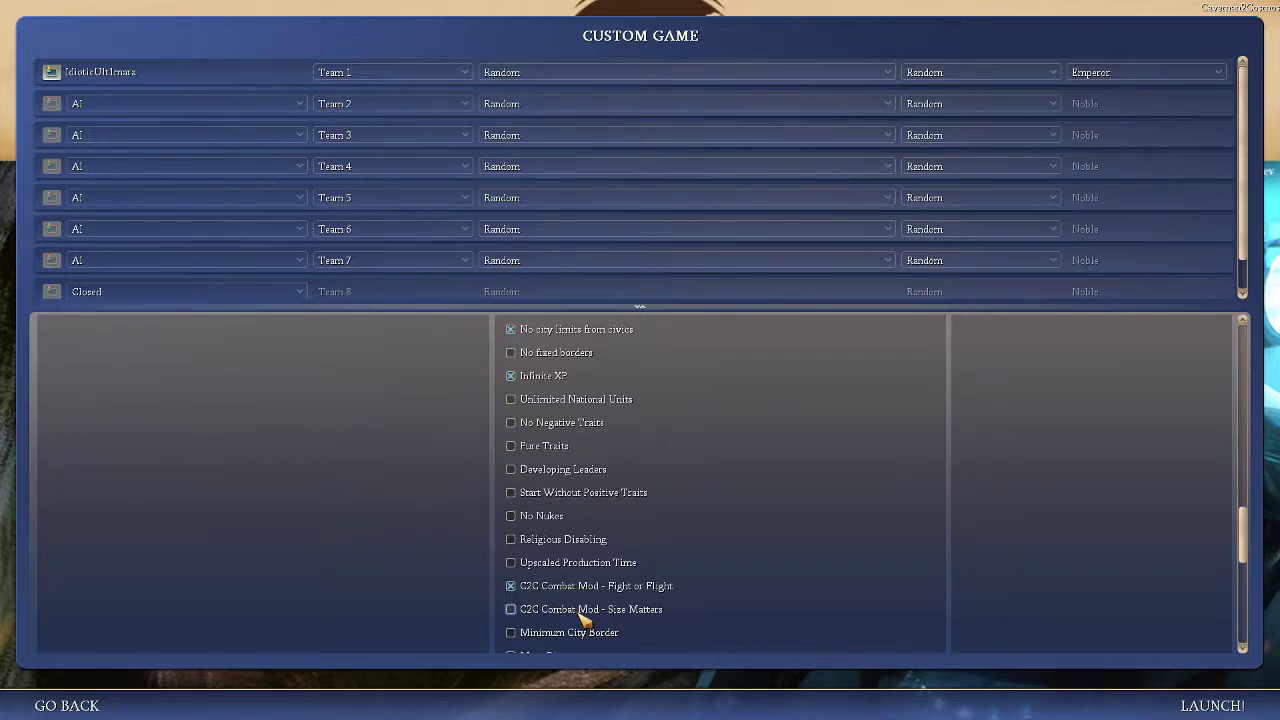
- Disable the More XP to Level and Size Matters Uncut options
scroll(589, 560, down, 2)
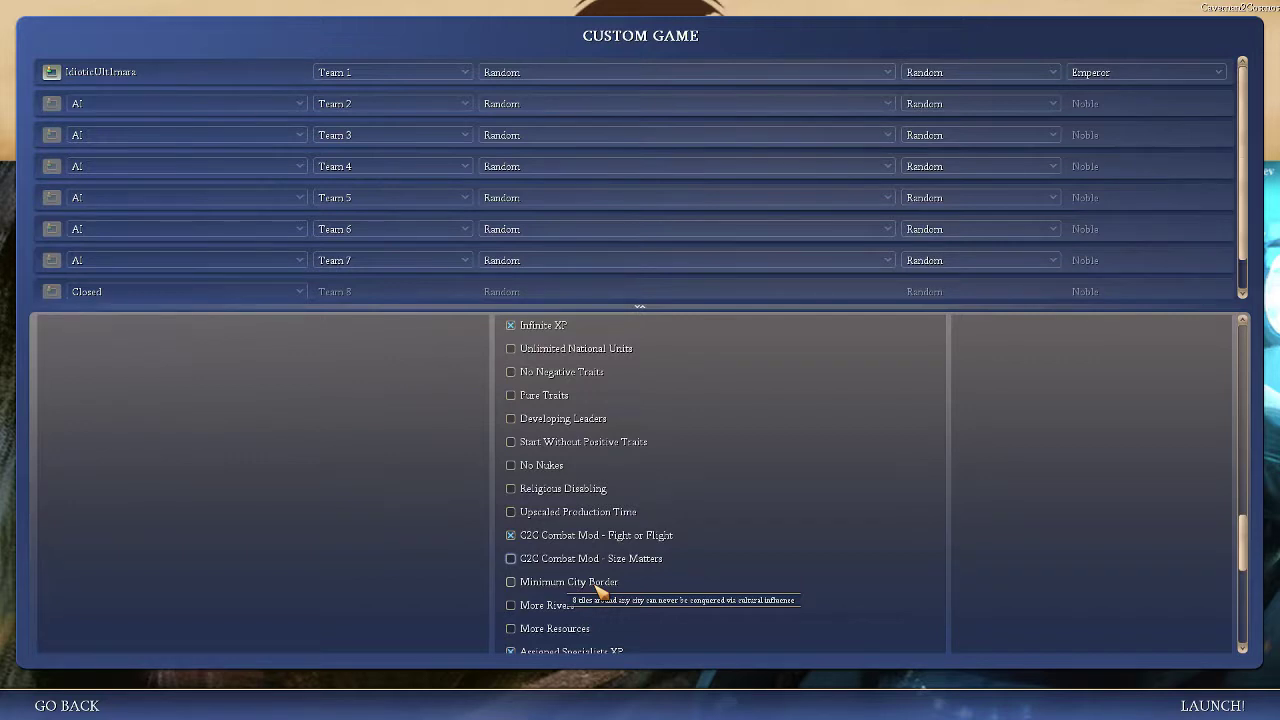
scroll(586, 612, down, 3)
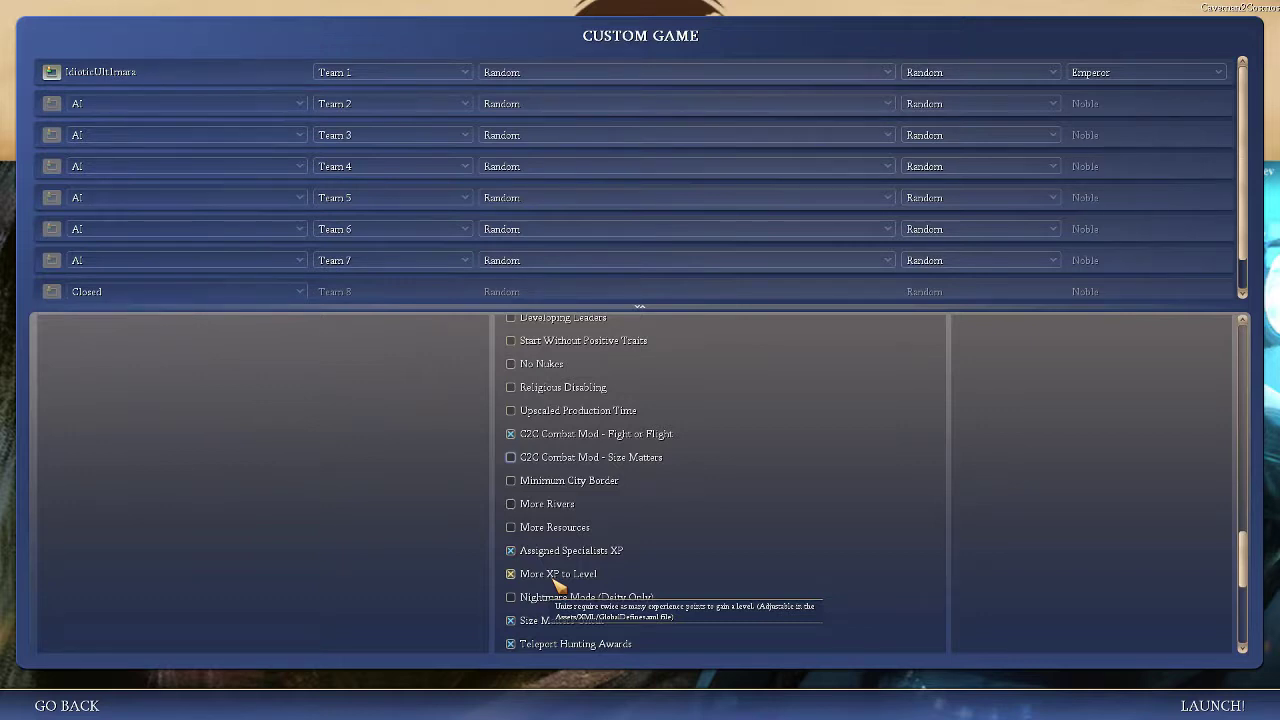
click(556, 577)
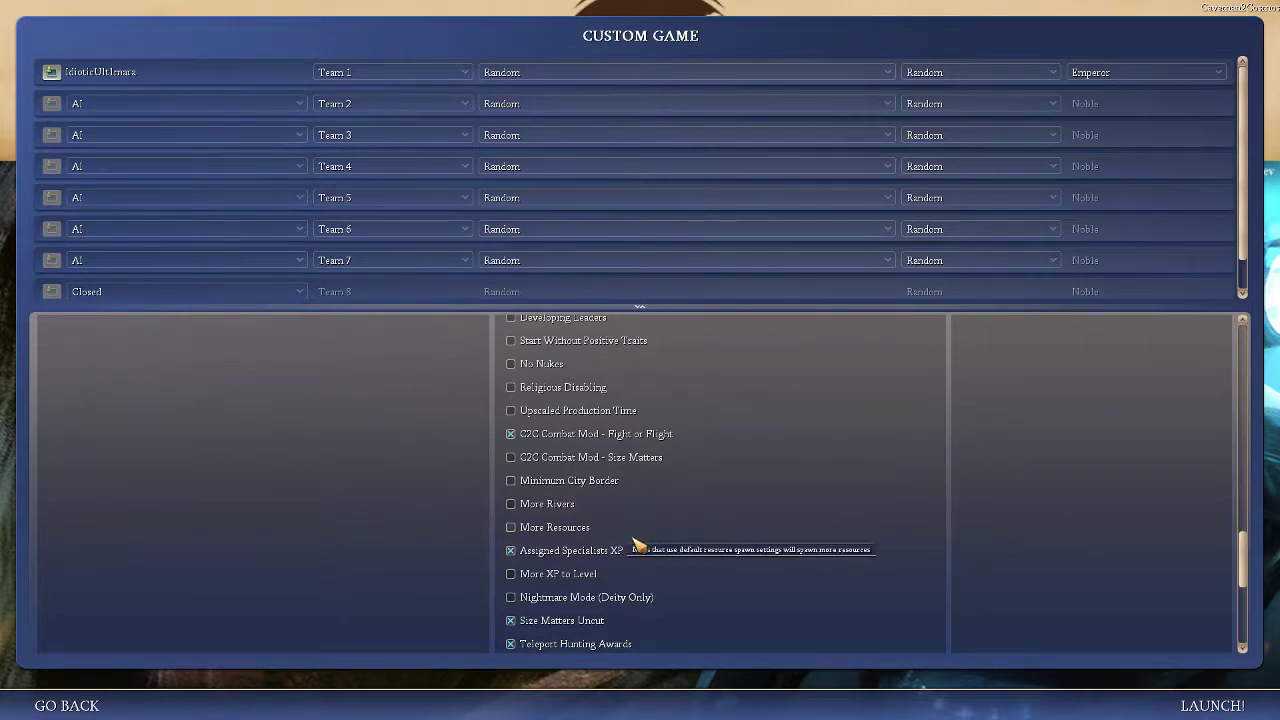
scroll(600, 560, down, 2)
click(570, 574)
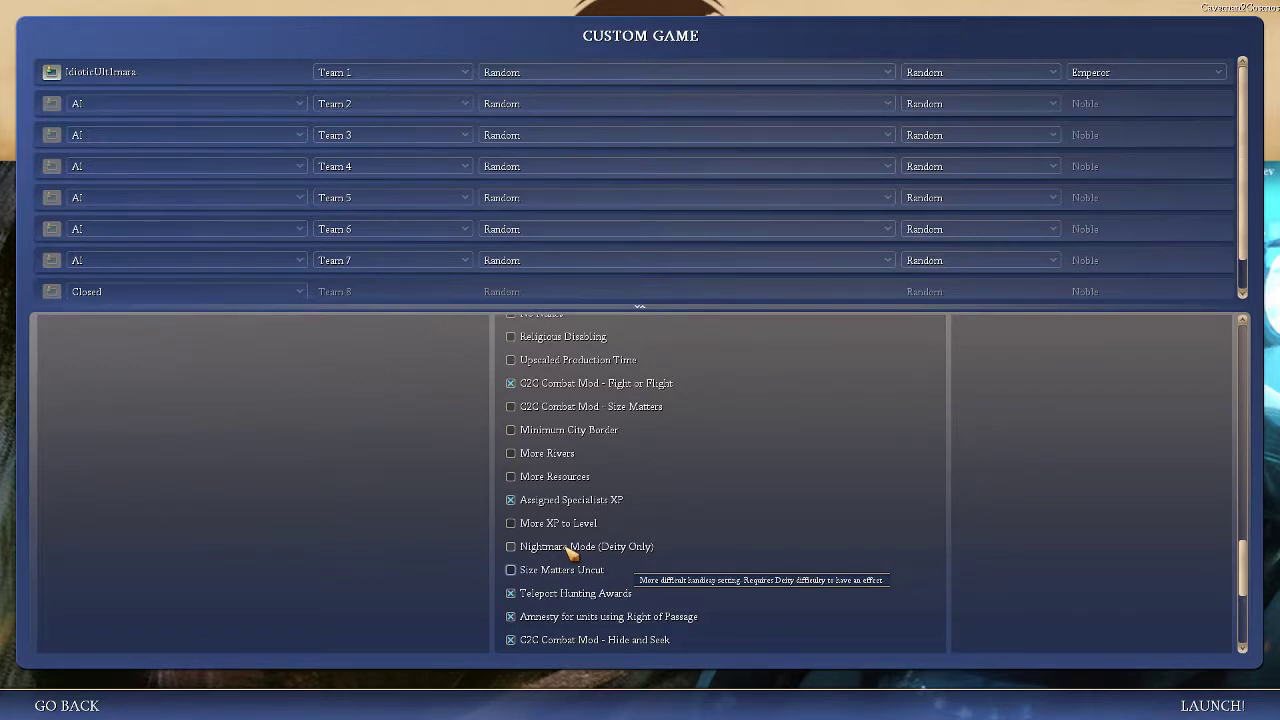
- Check the available difficulty levels while keeping Emperor, and disable the Teleport Hunting Awards option
click(1135, 72)
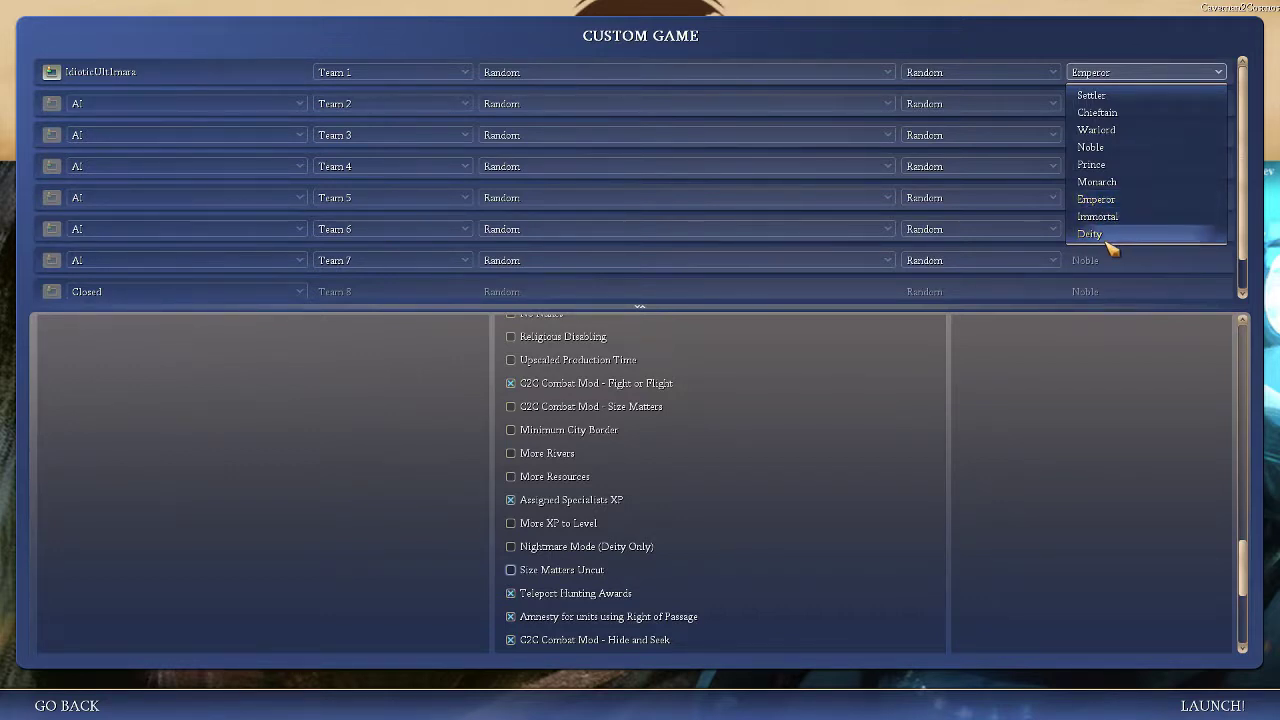
click(1153, 77)
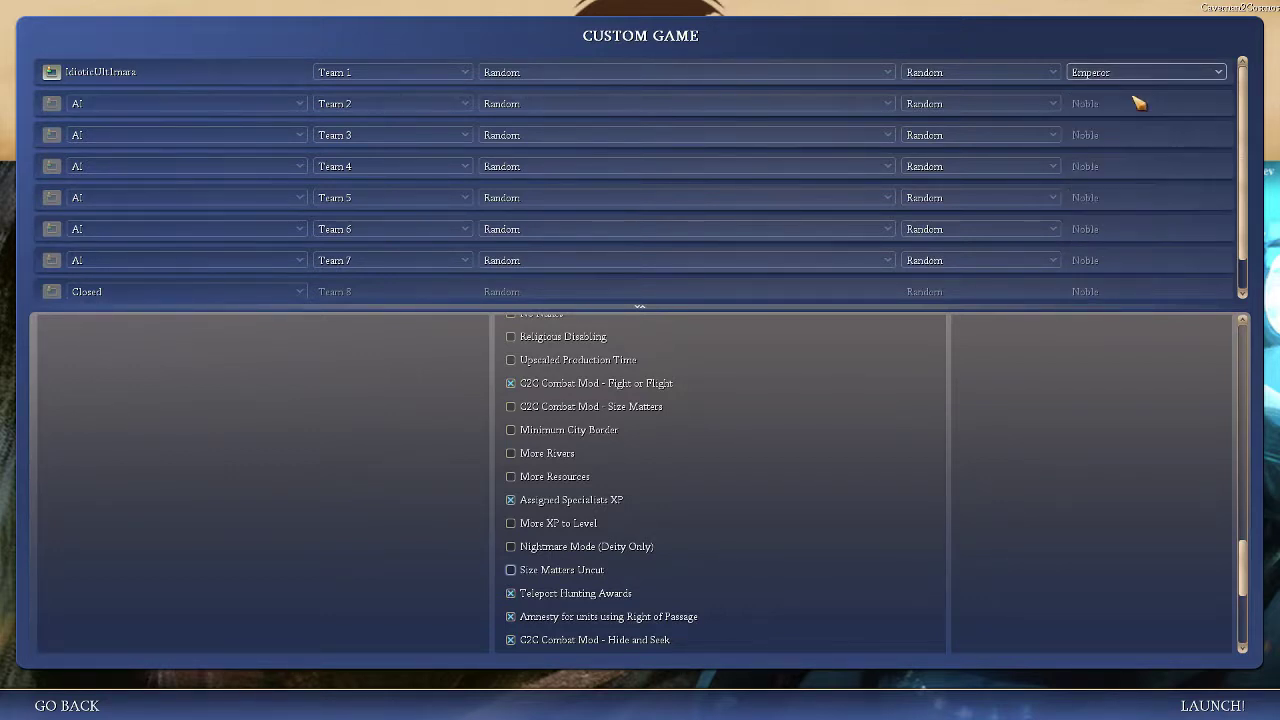
click(510, 499)
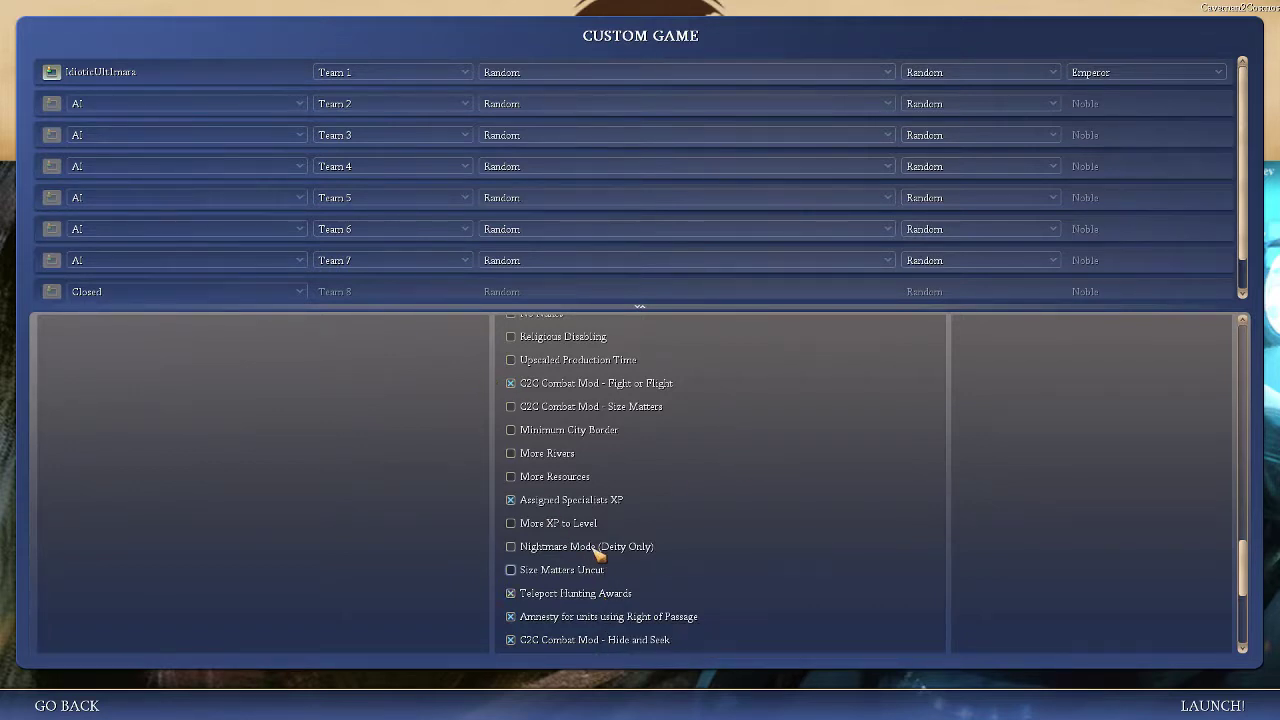
click(484, 593)
scroll(620, 590, down, 2)
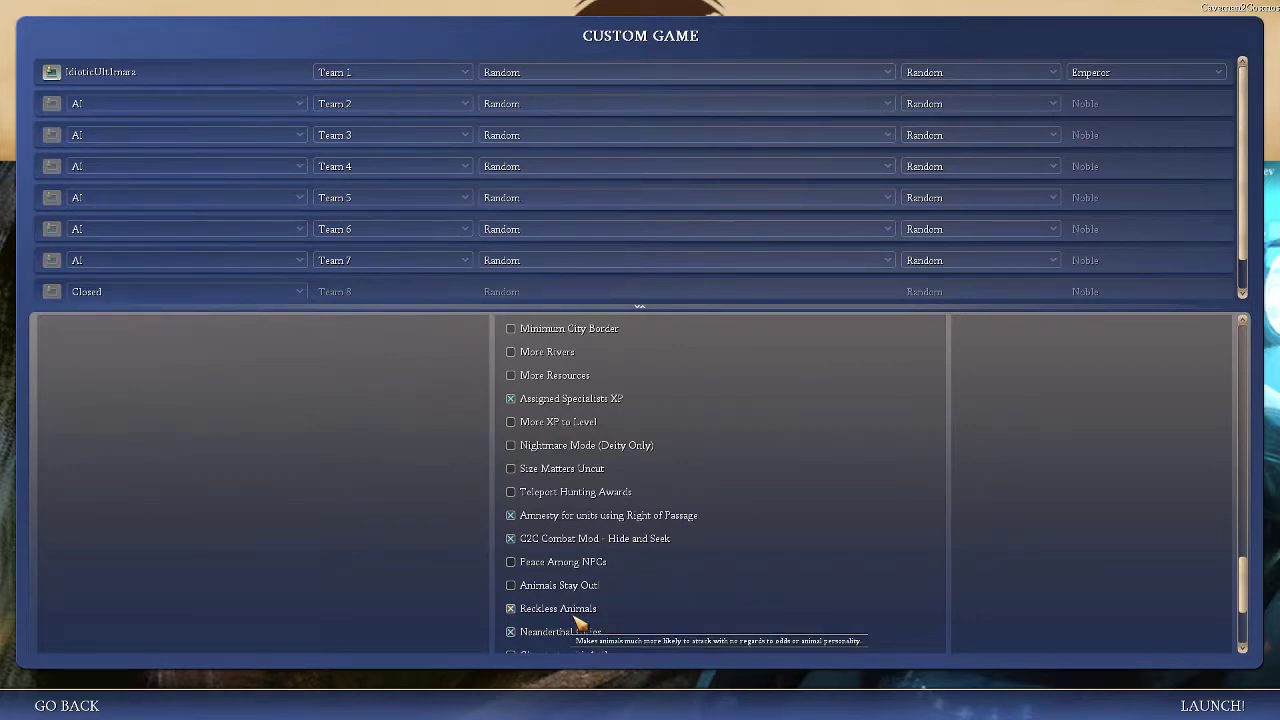
- Read the descriptions of the remaining game options from Reckless Animals and Realistic Siege through Downsizing is Profitable
scroll(600, 625, down, 1)
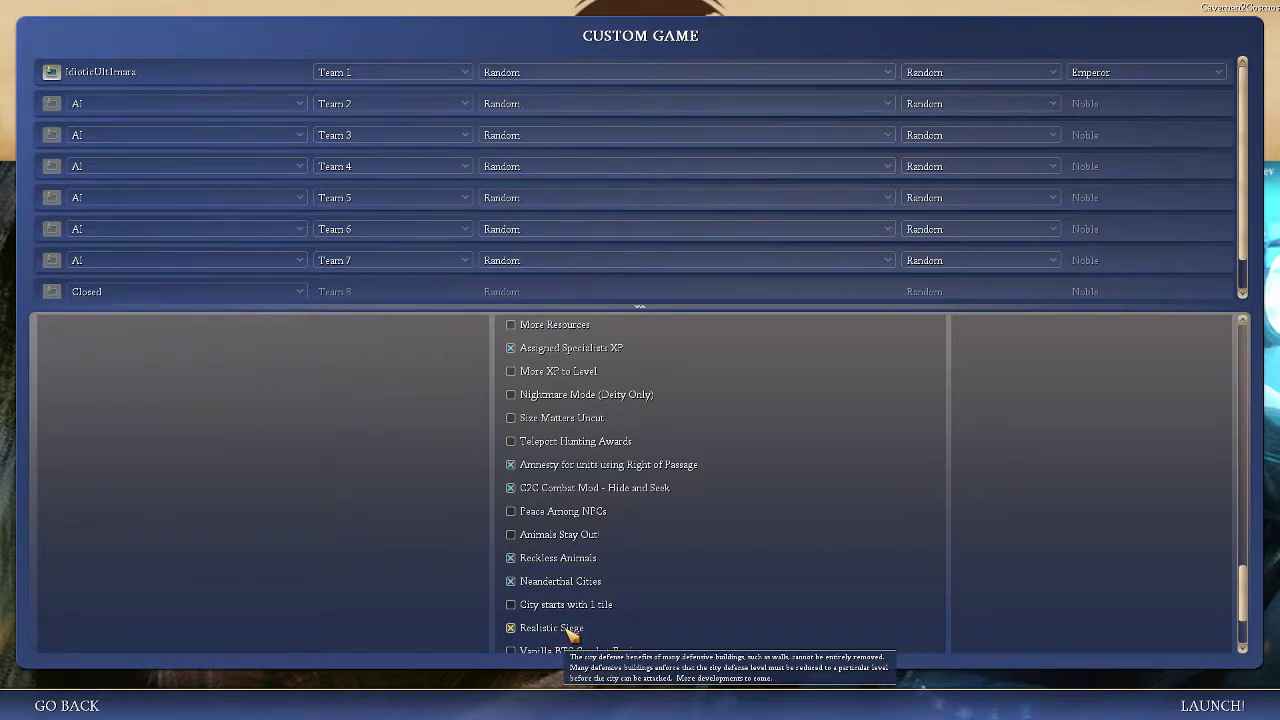
scroll(565, 635, down, 2)
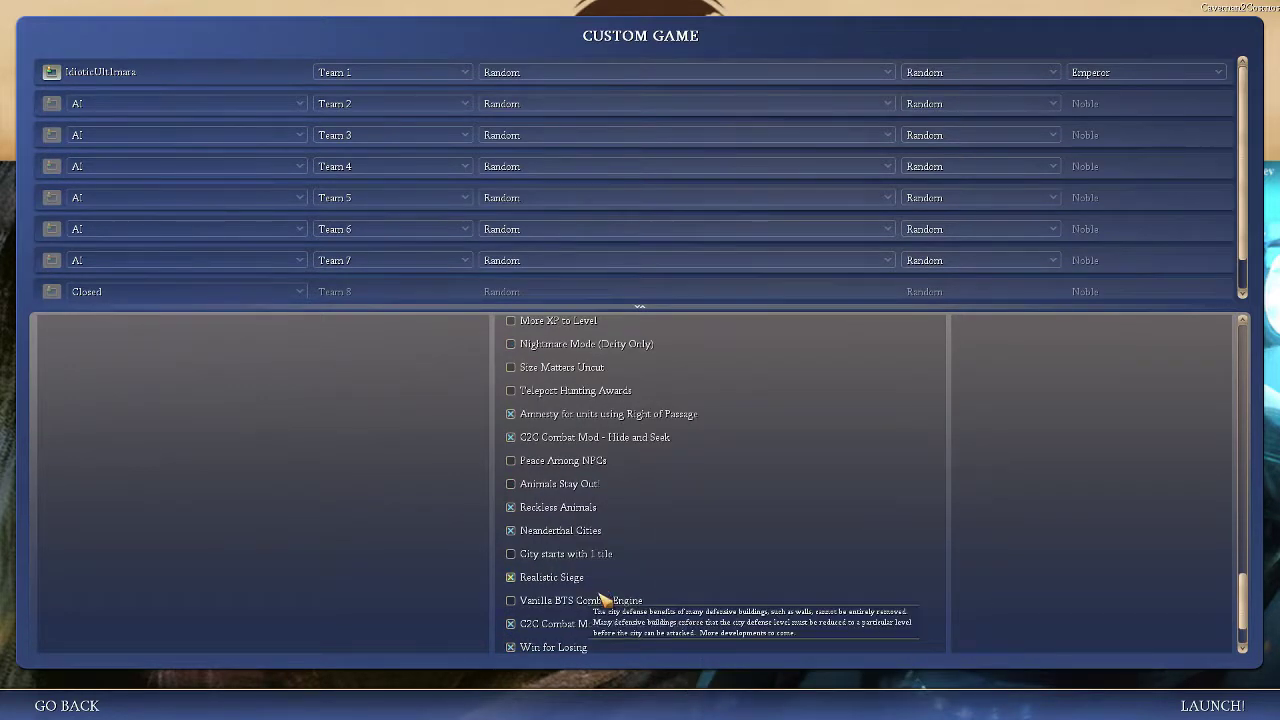
scroll(610, 585, down, 2)
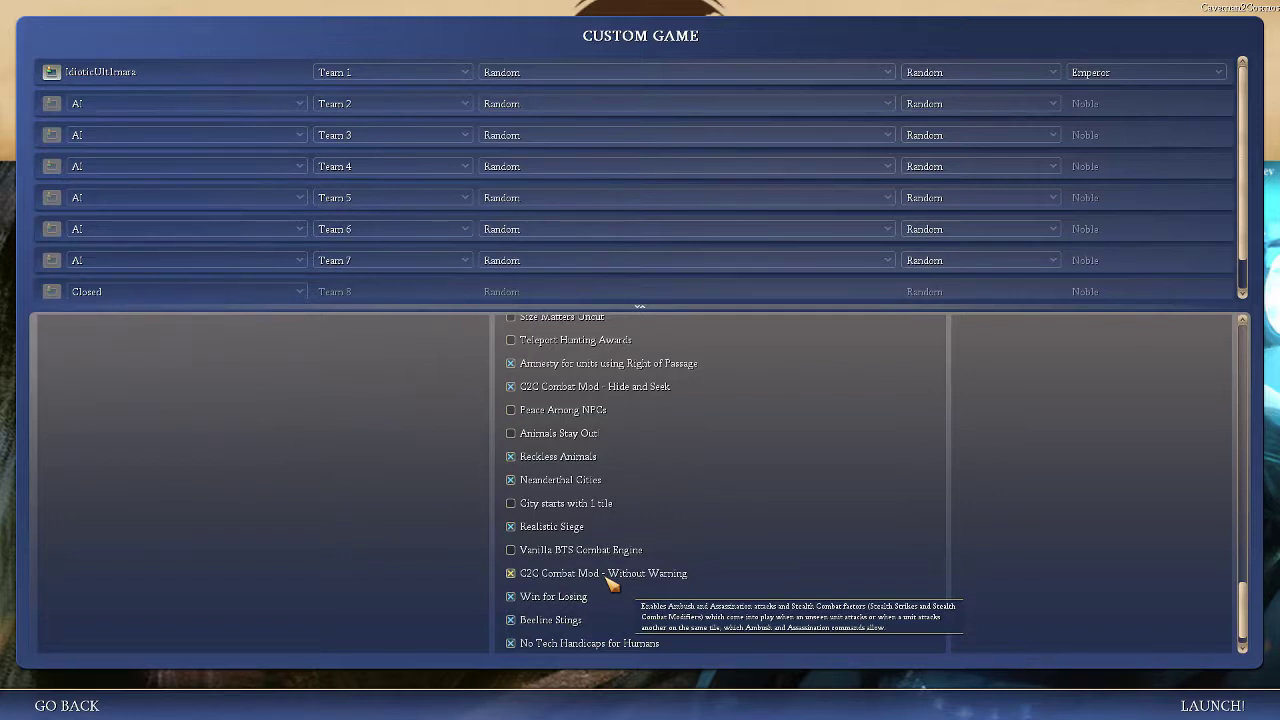
scroll(560, 590, down, 1)
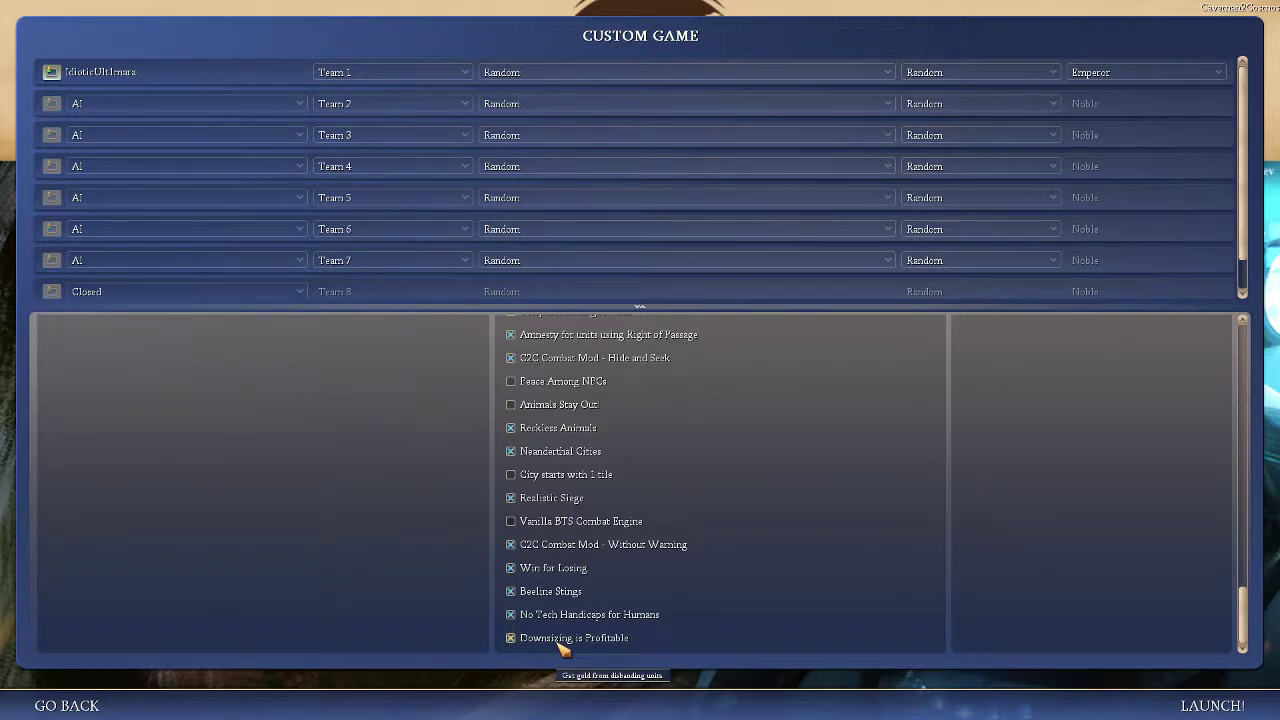
scroll(562, 648, up, 15)
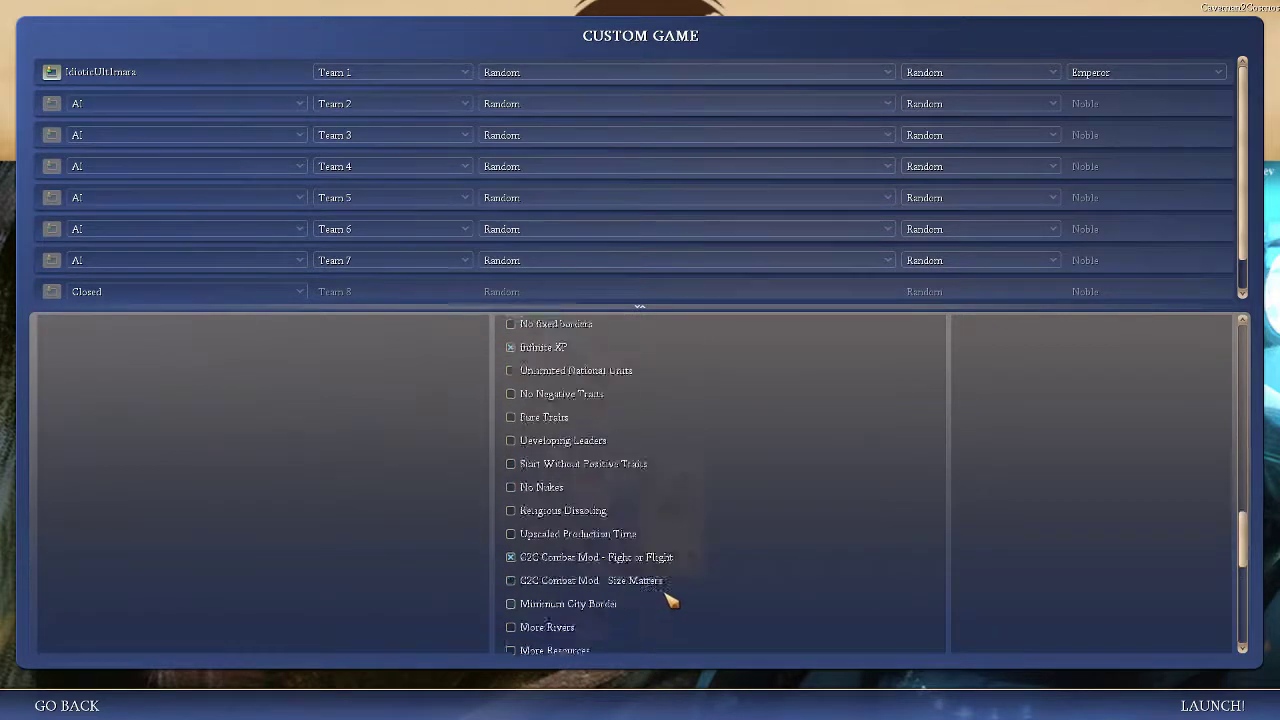
scroll(705, 570, up, 5)
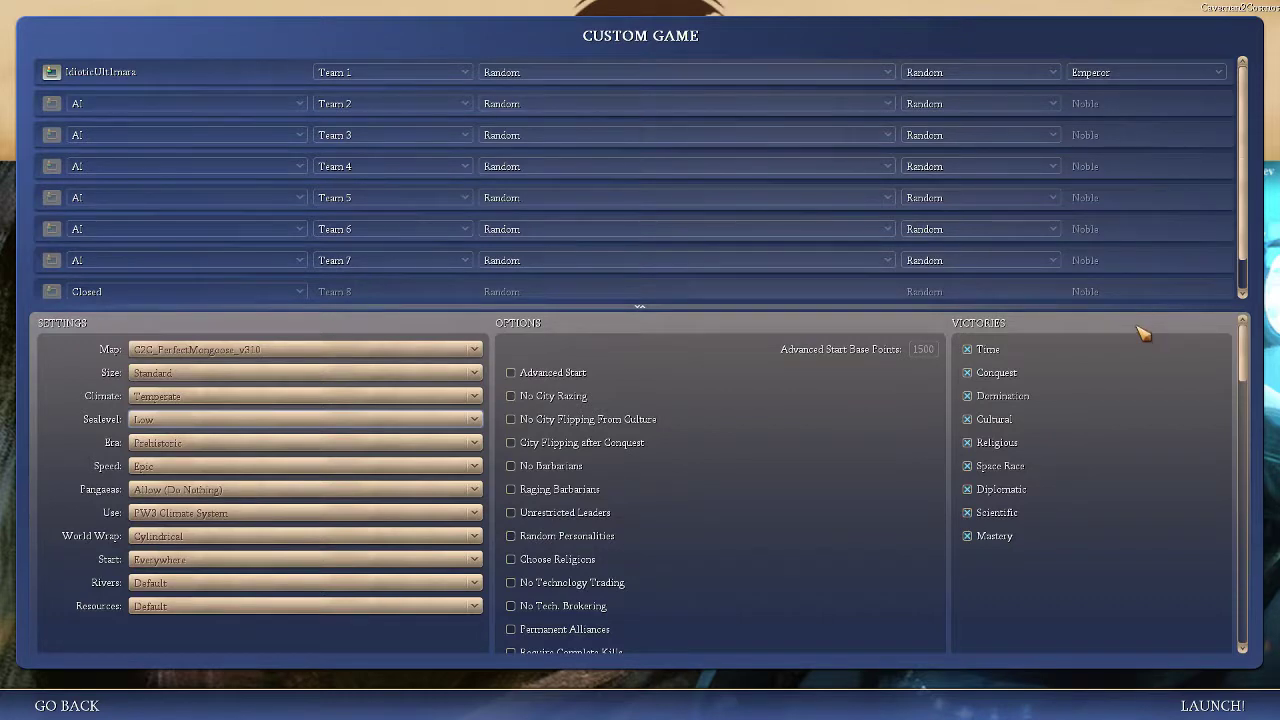
- Recheck the game options from No Revolutions through Advanced Nukes and enable Divine Prophets
scroll(640, 440, down, 5)
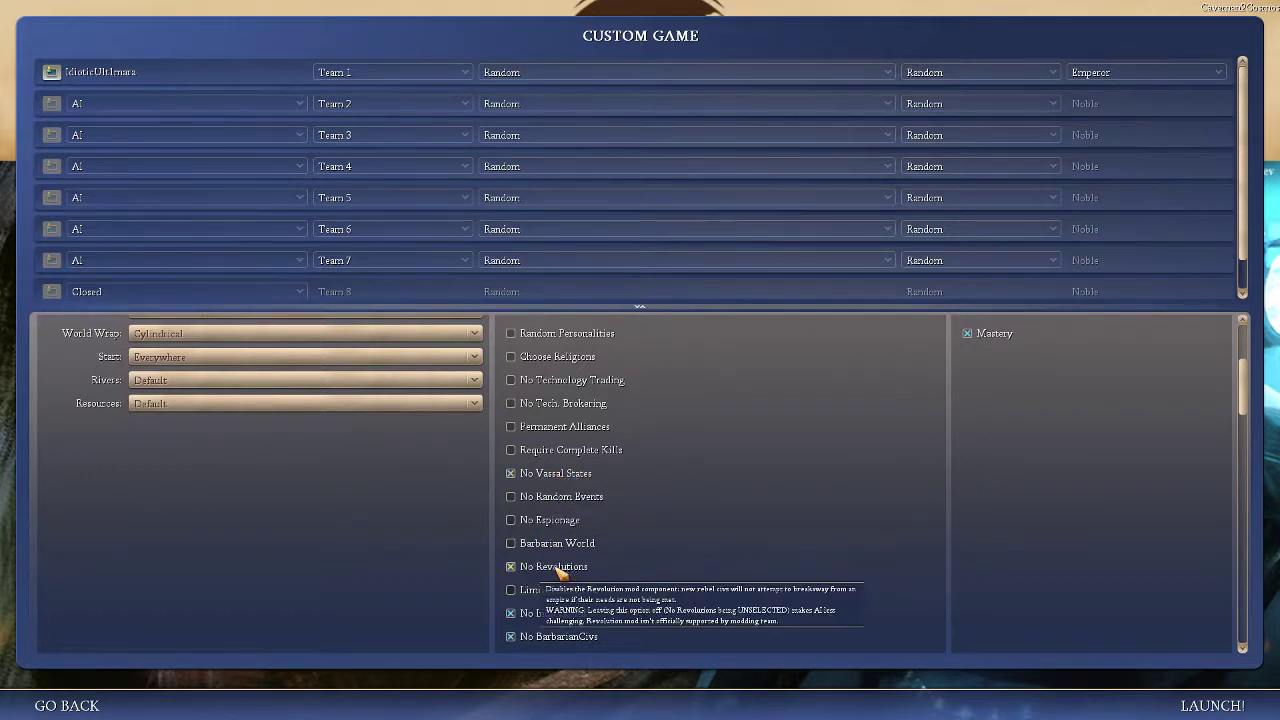
scroll(565, 572, down, 1)
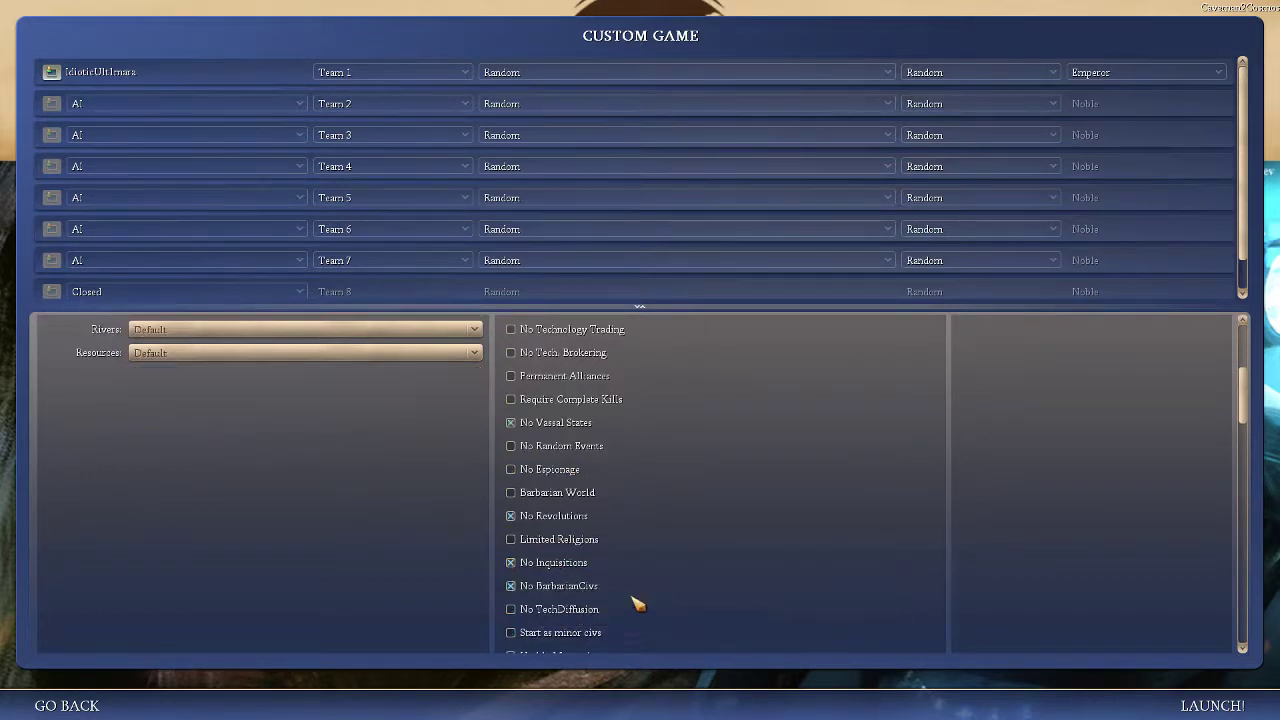
scroll(571, 592, down, 1)
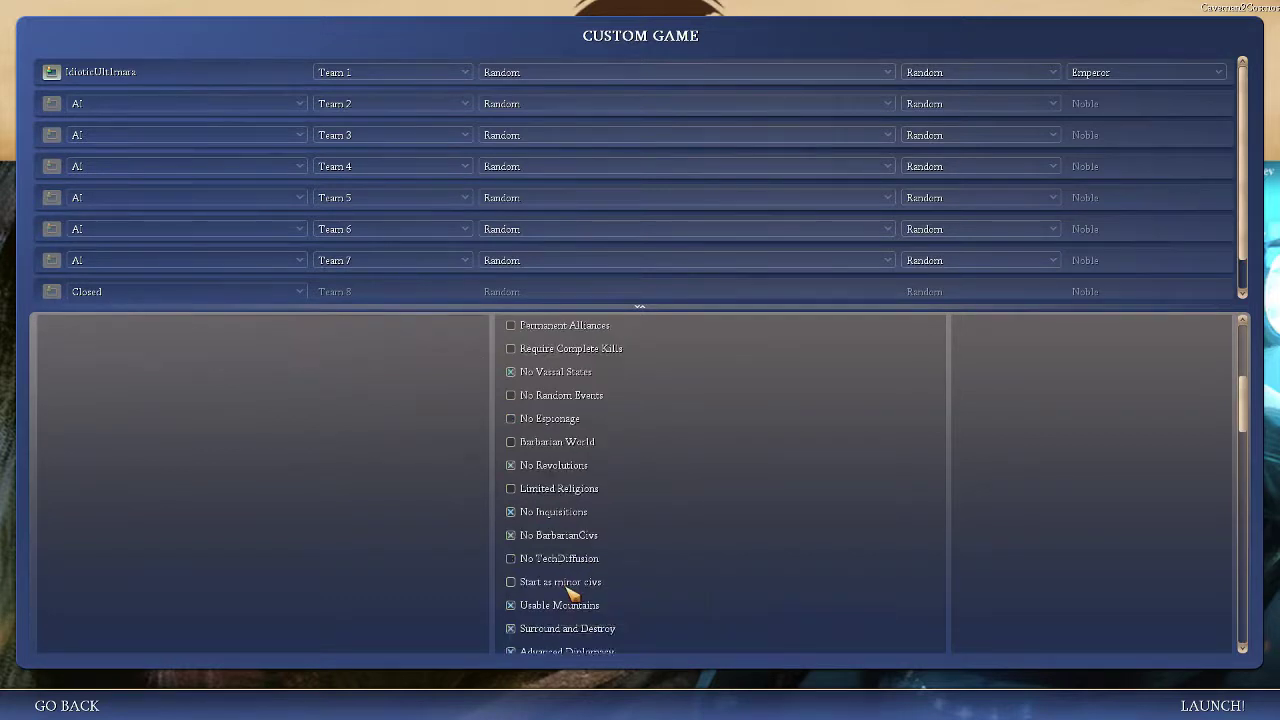
scroll(568, 575, down, 1)
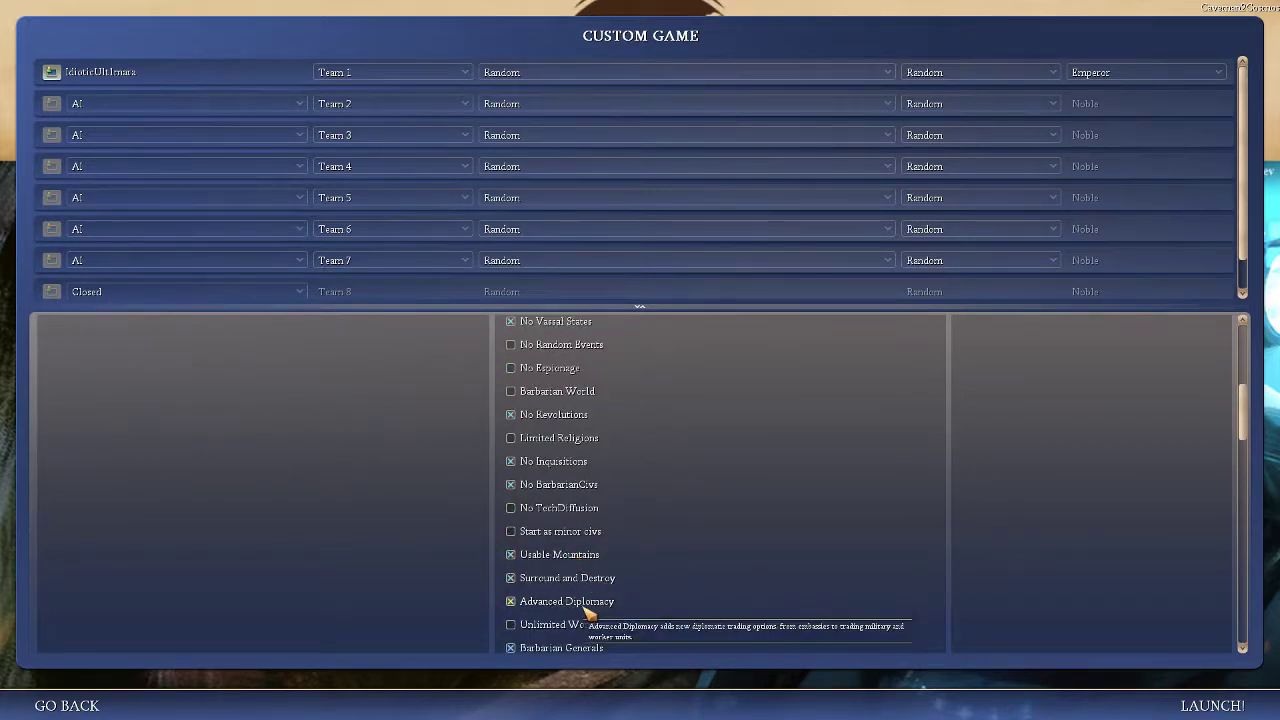
scroll(580, 610, down, 1)
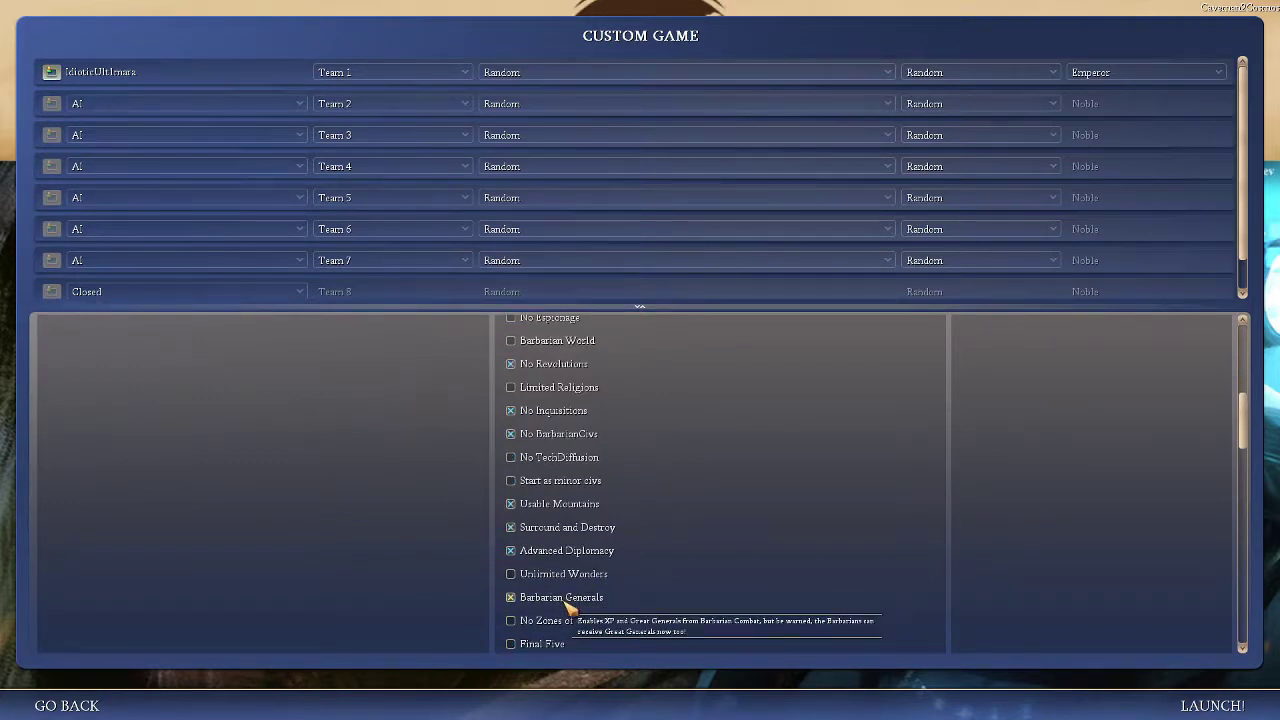
scroll(568, 607, down, 3)
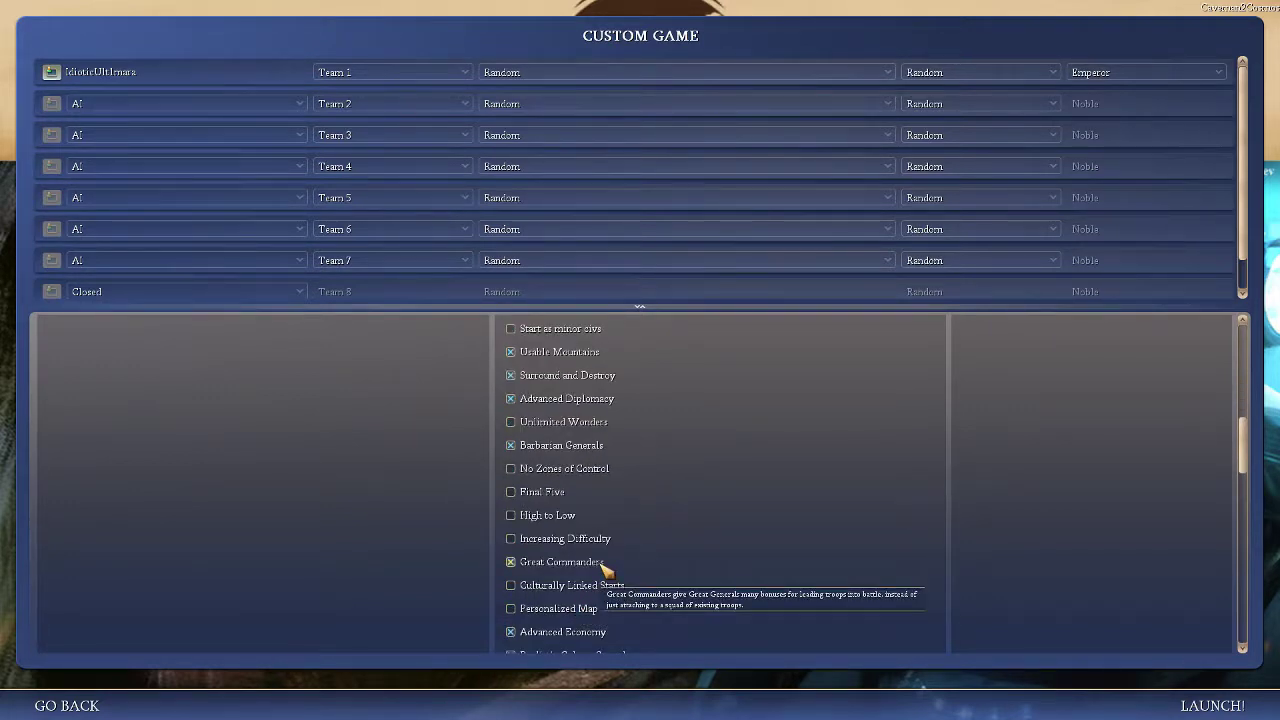
scroll(602, 560, down, 2)
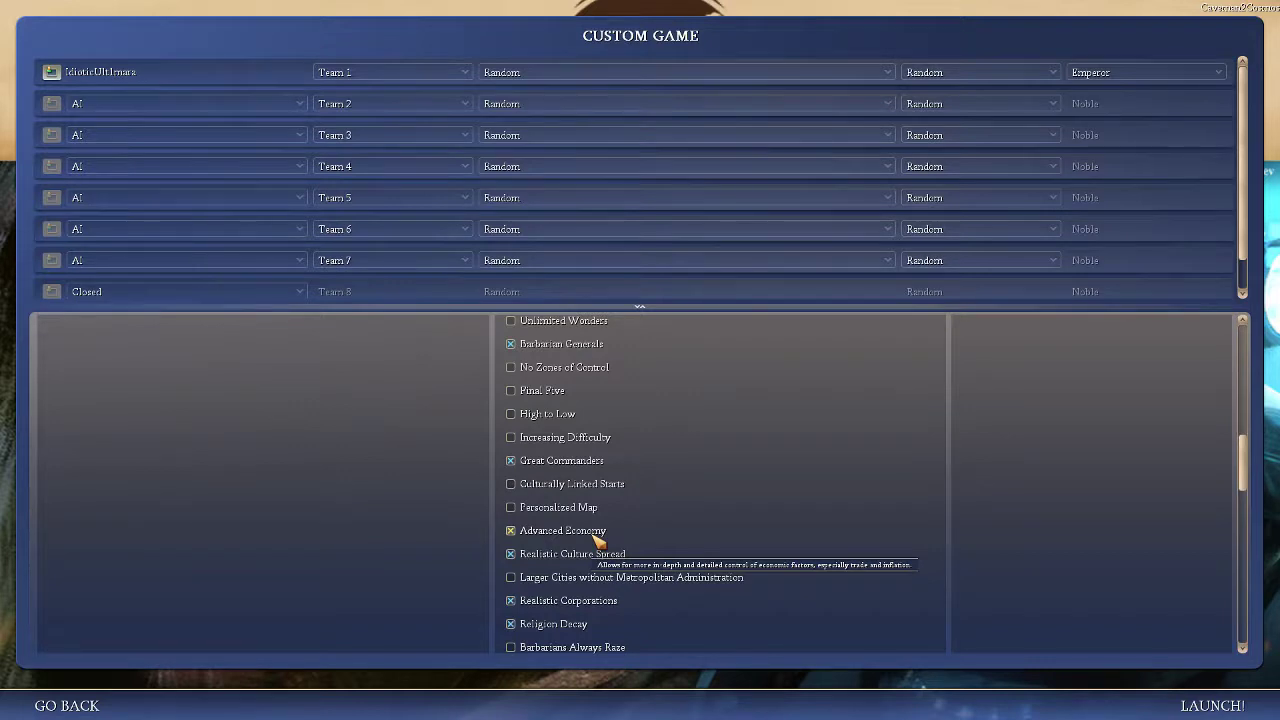
scroll(618, 558, down, 1)
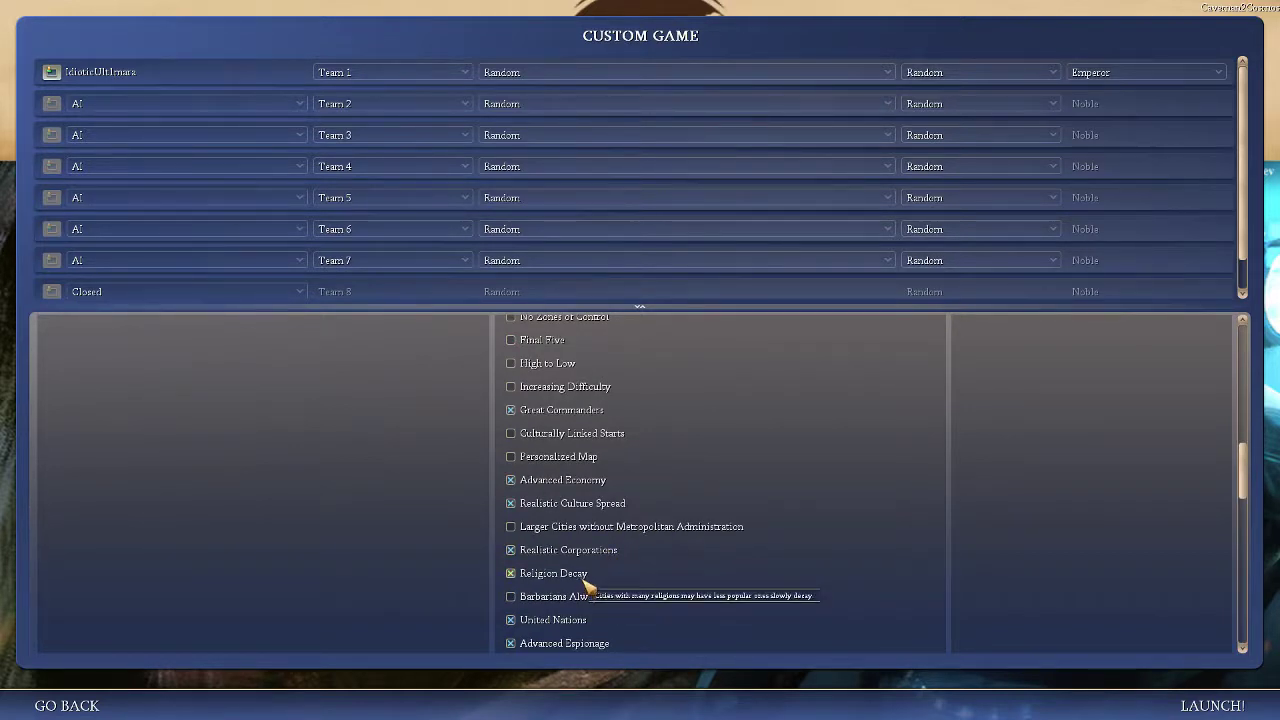
scroll(585, 580, down, 1)
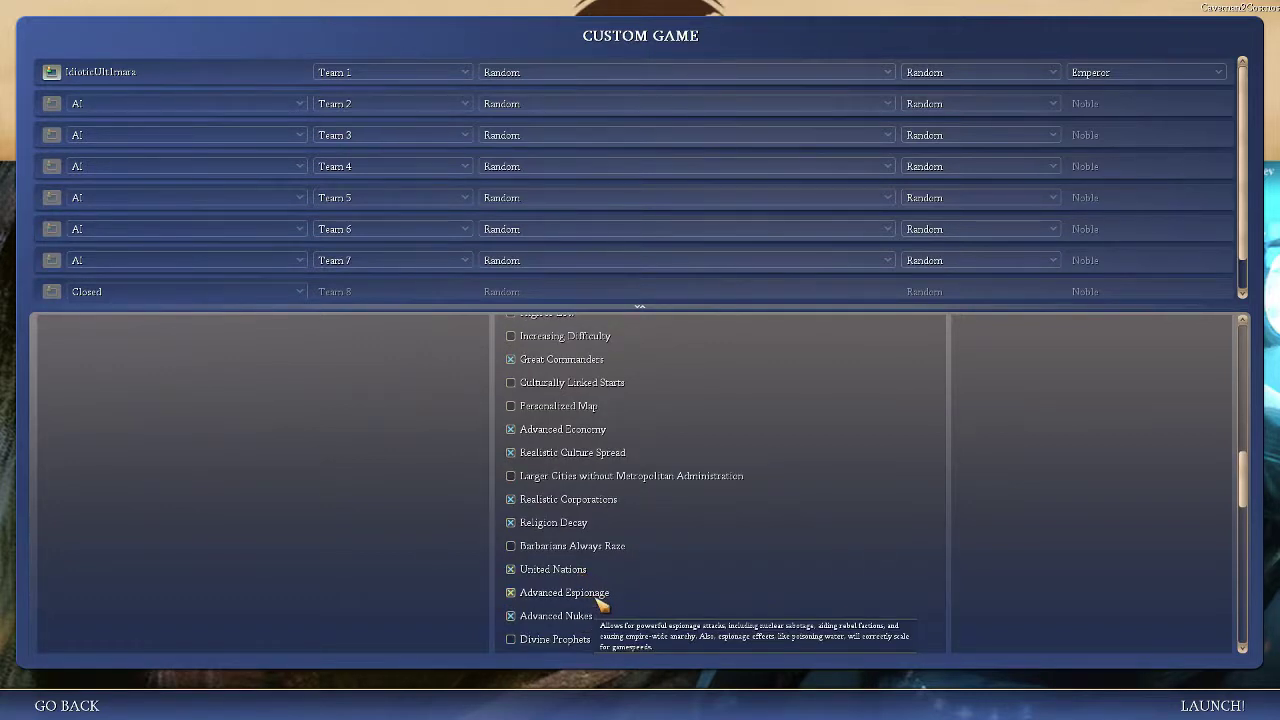
scroll(601, 603, down, 2)
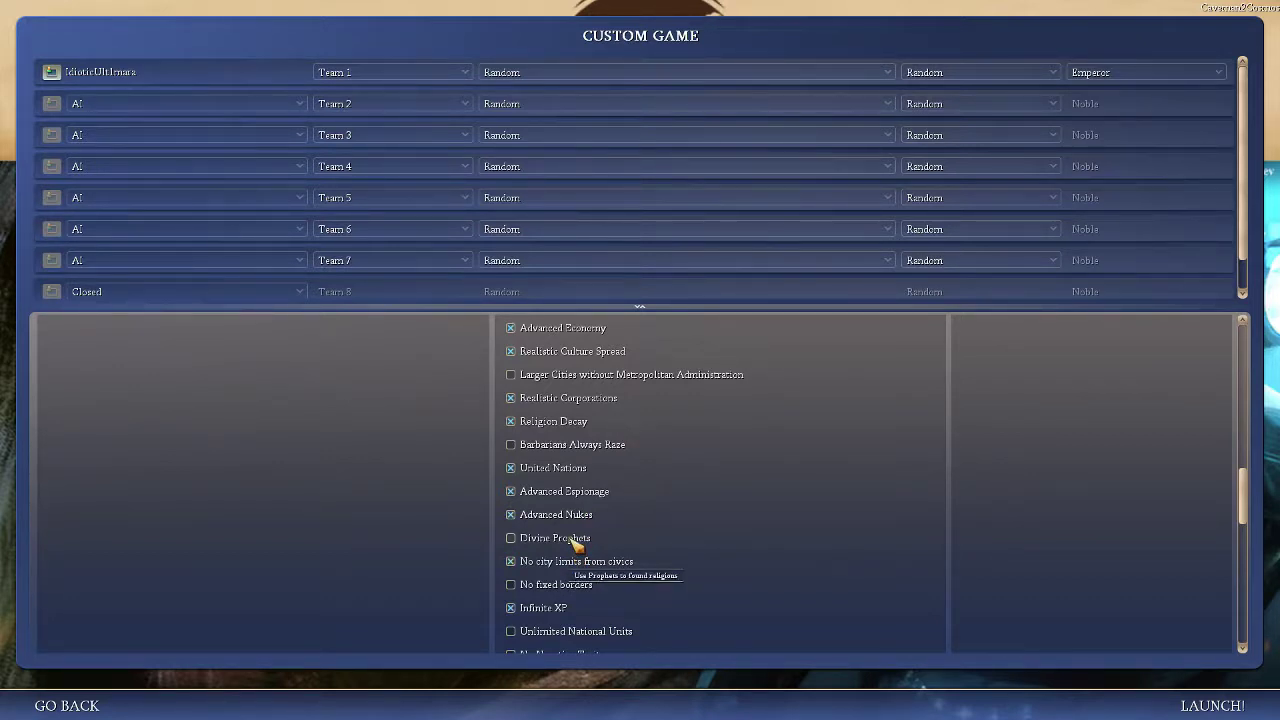
click(577, 541)
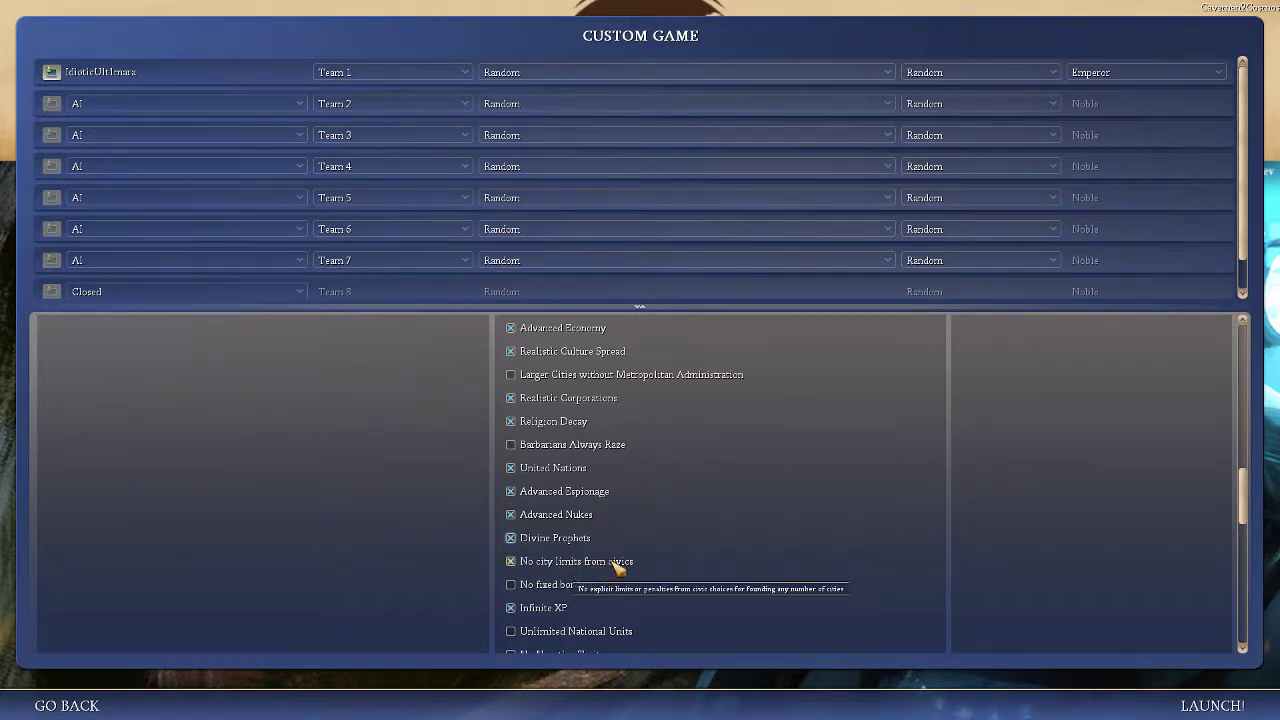
- Check the city limit and fixed border options and enable Developing Leaders
scroll(595, 545, down, 1)
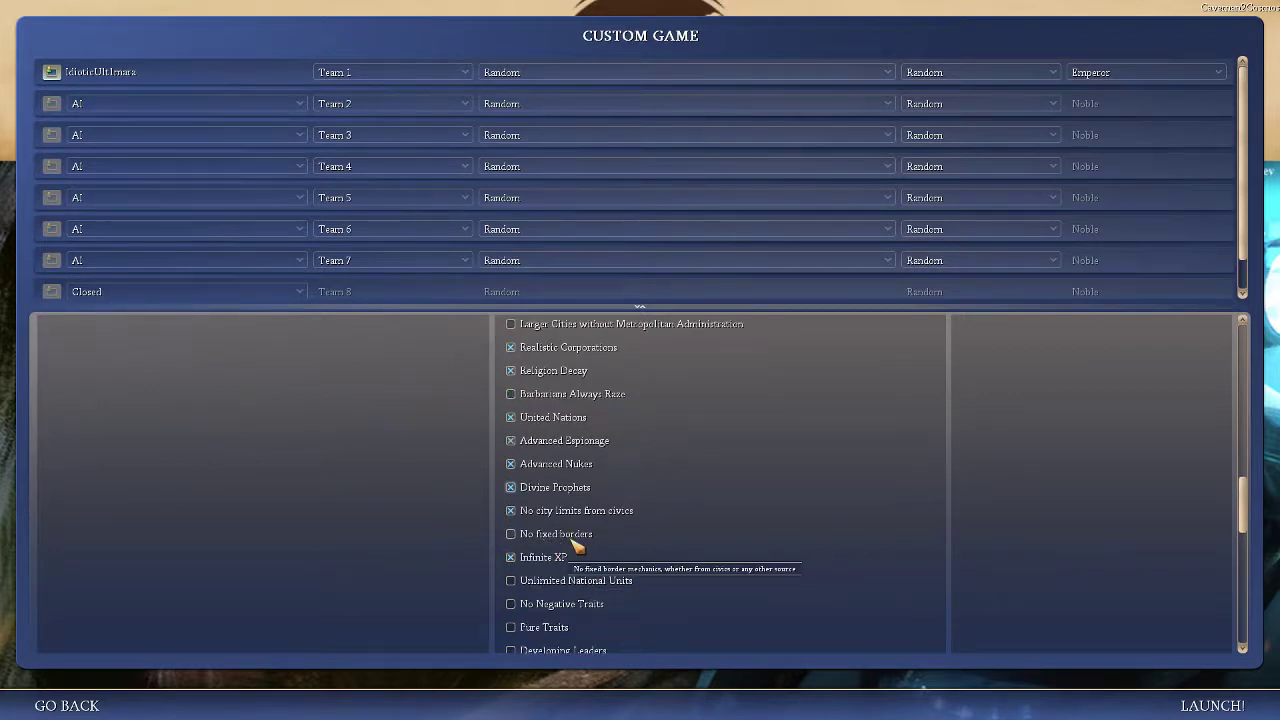
scroll(575, 550, down, 1)
scroll(585, 535, down, 1)
click(590, 550)
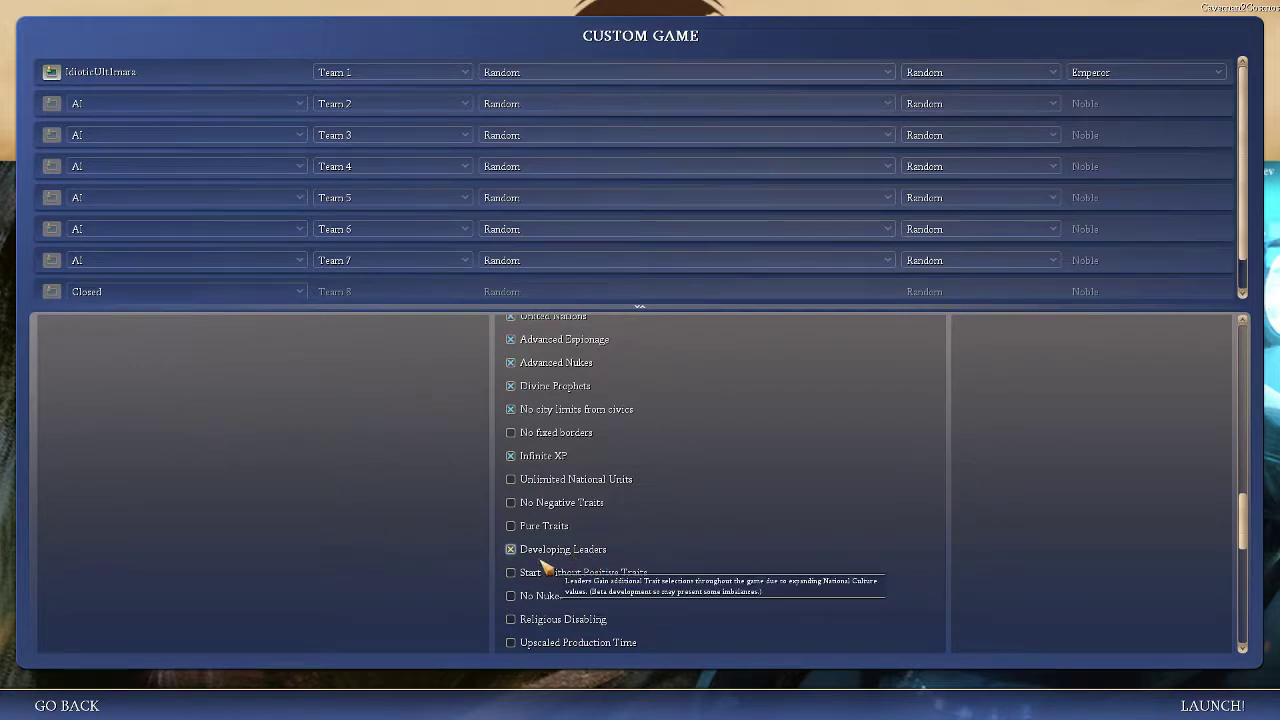
- Review the rest of the game options from C2C Combat Mod - Fight or Flight through Downsizing is Profitable
scroll(620, 595, down, 2)
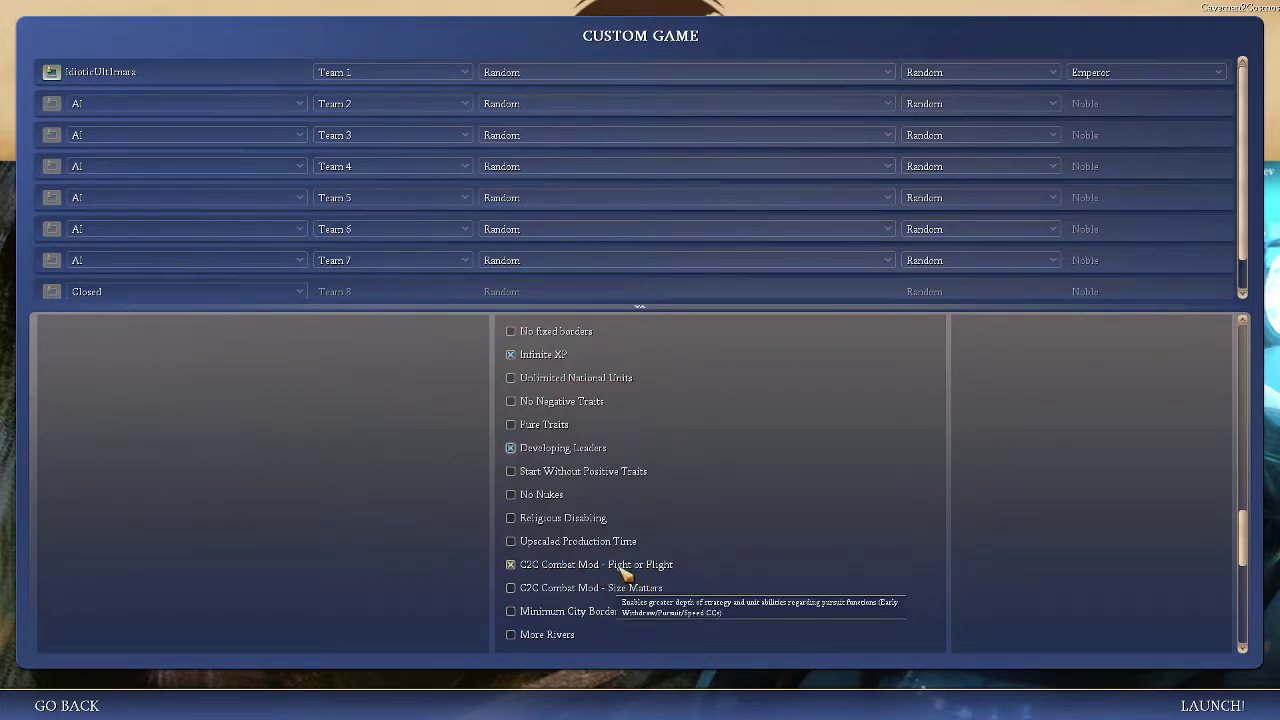
scroll(648, 578, down, 2)
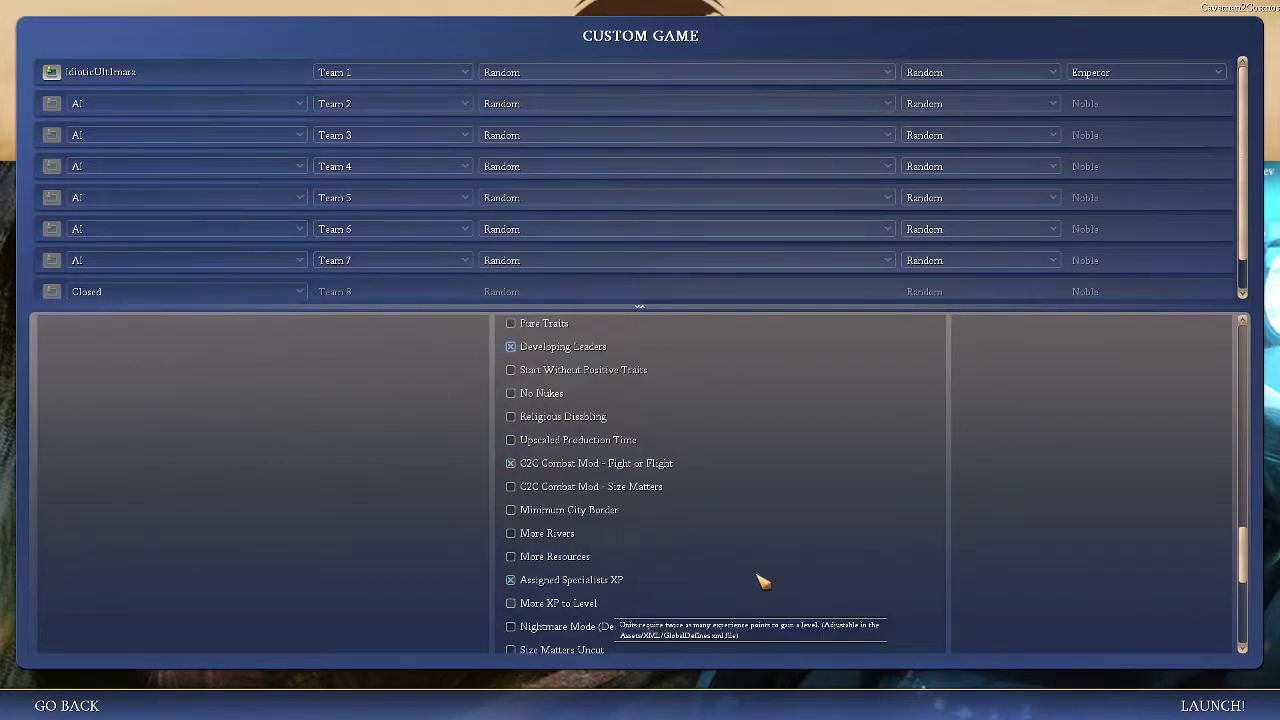
scroll(640, 560, down, 1)
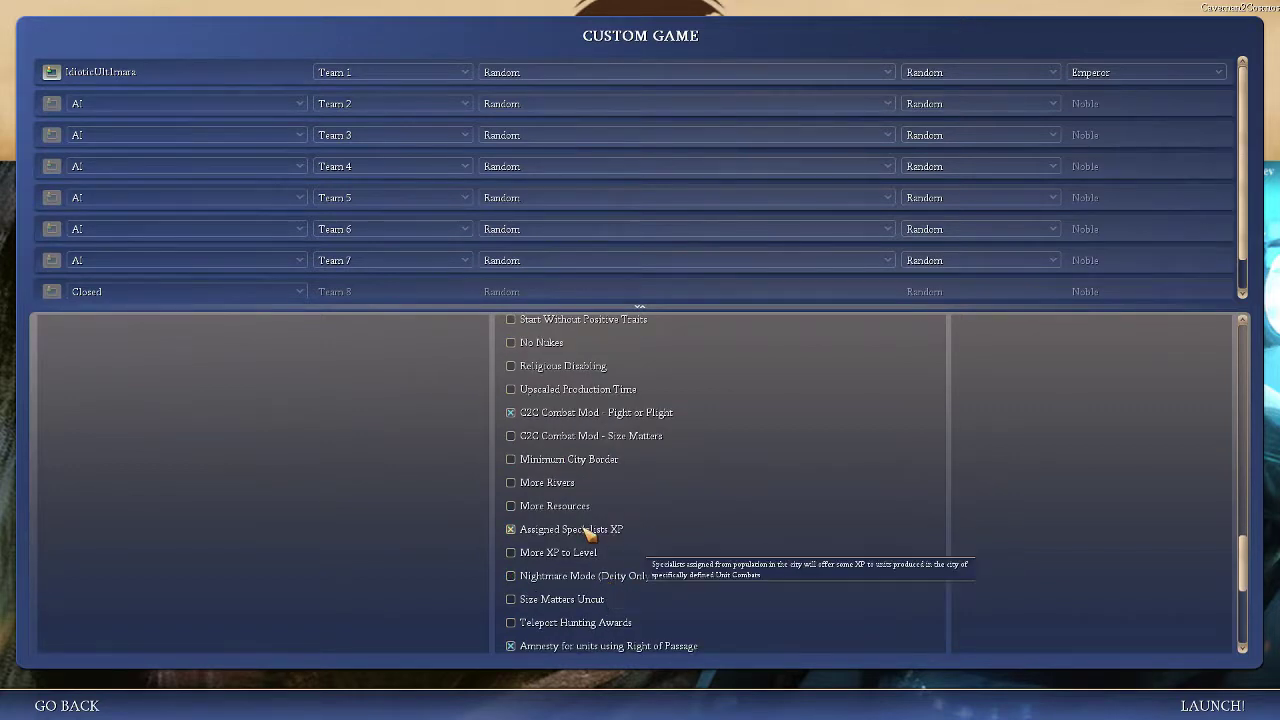
scroll(680, 550, down, 1)
scroll(612, 596, down, 1)
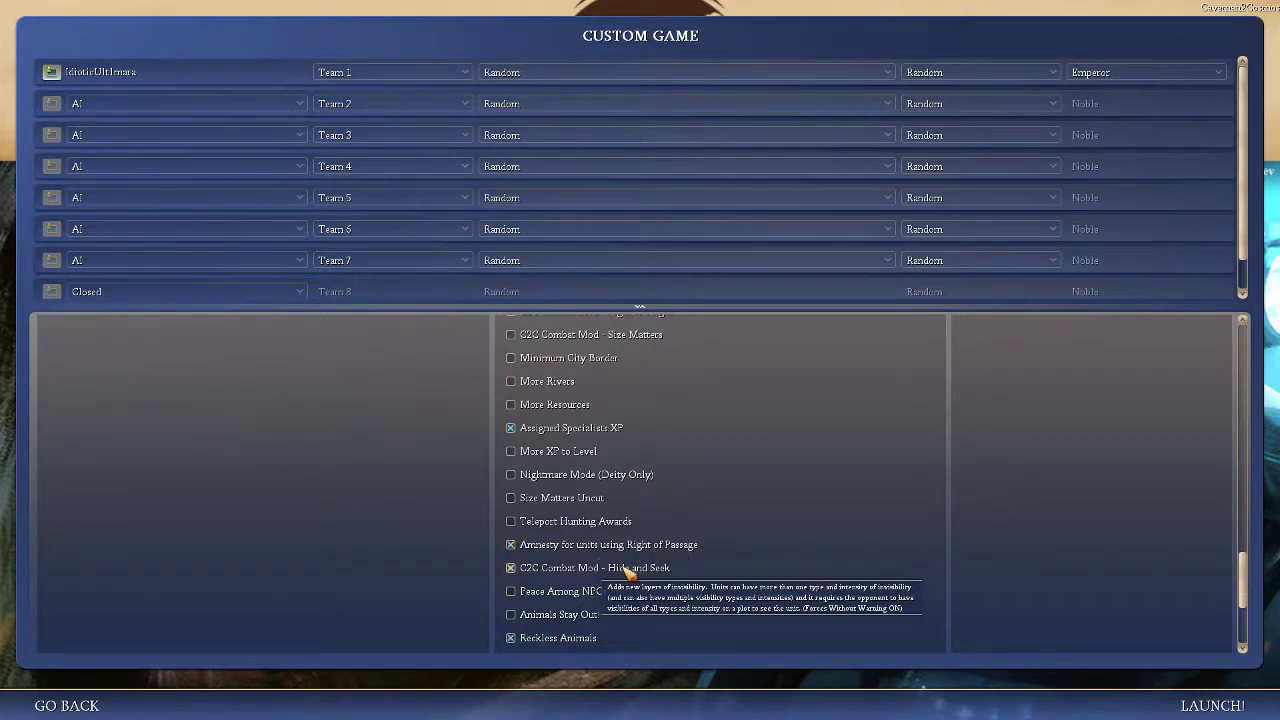
scroll(636, 574, down, 1)
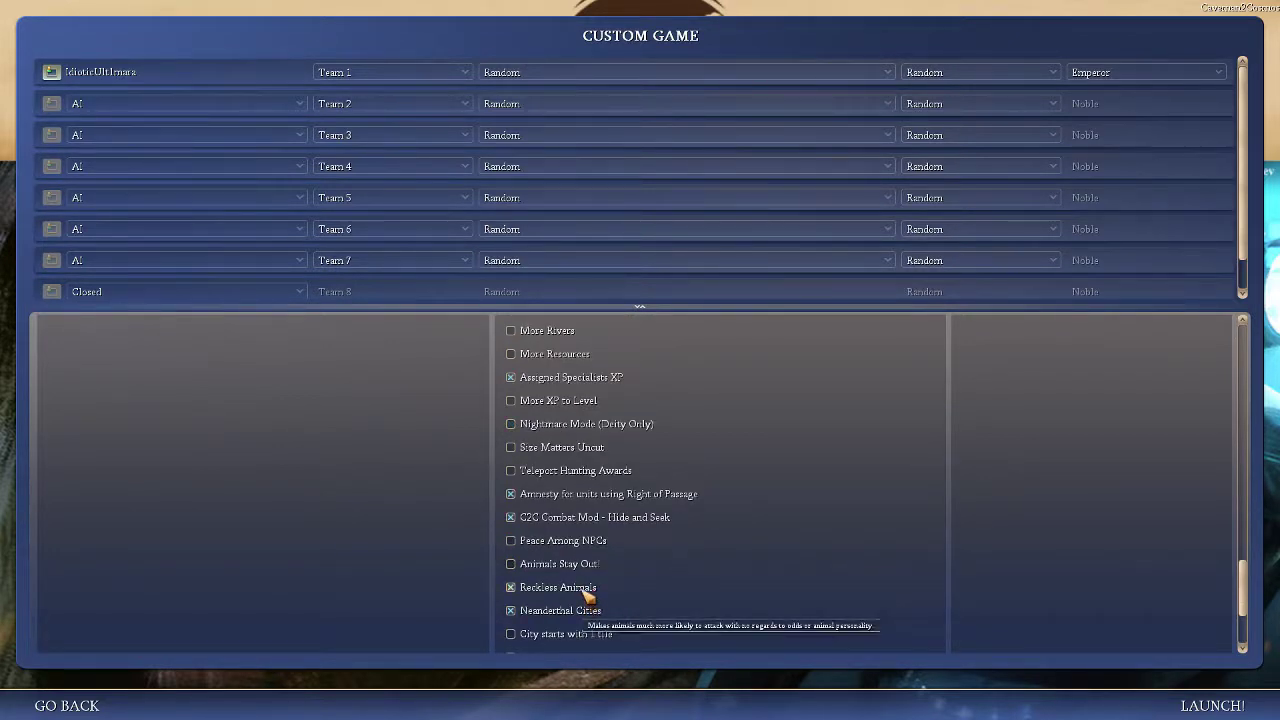
scroll(588, 618, down, 2)
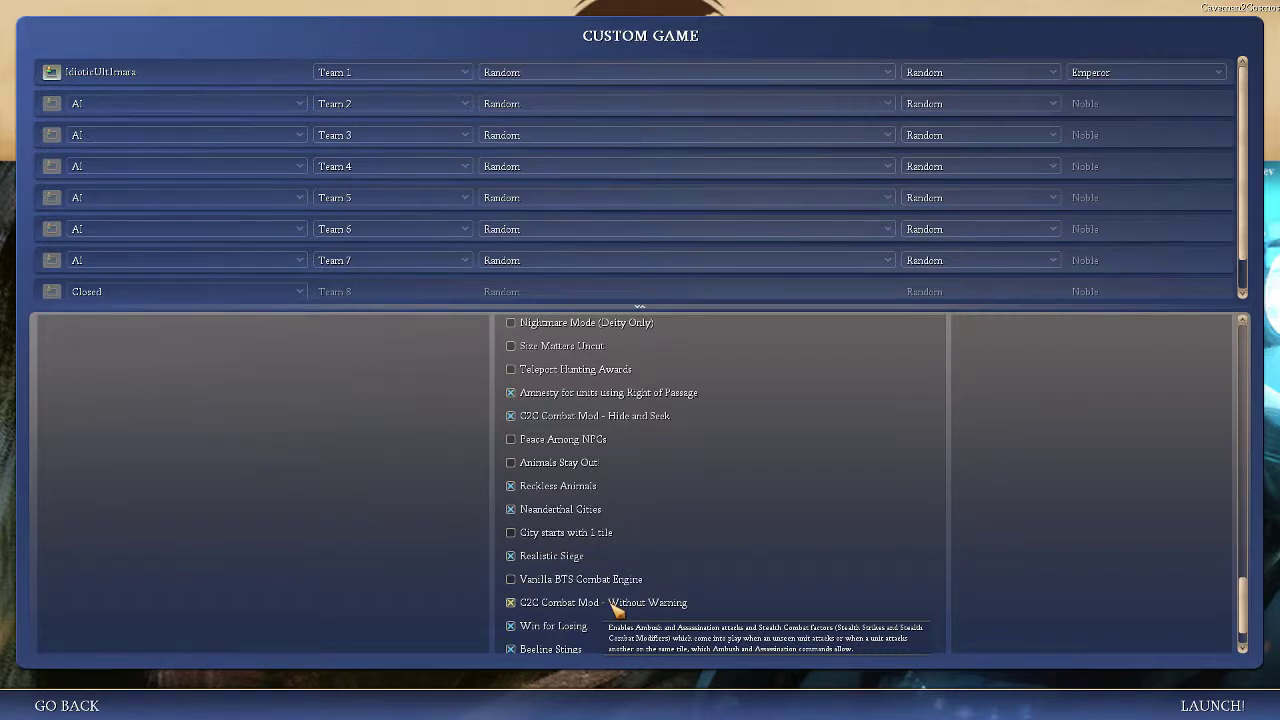
scroll(613, 611, down, 1)
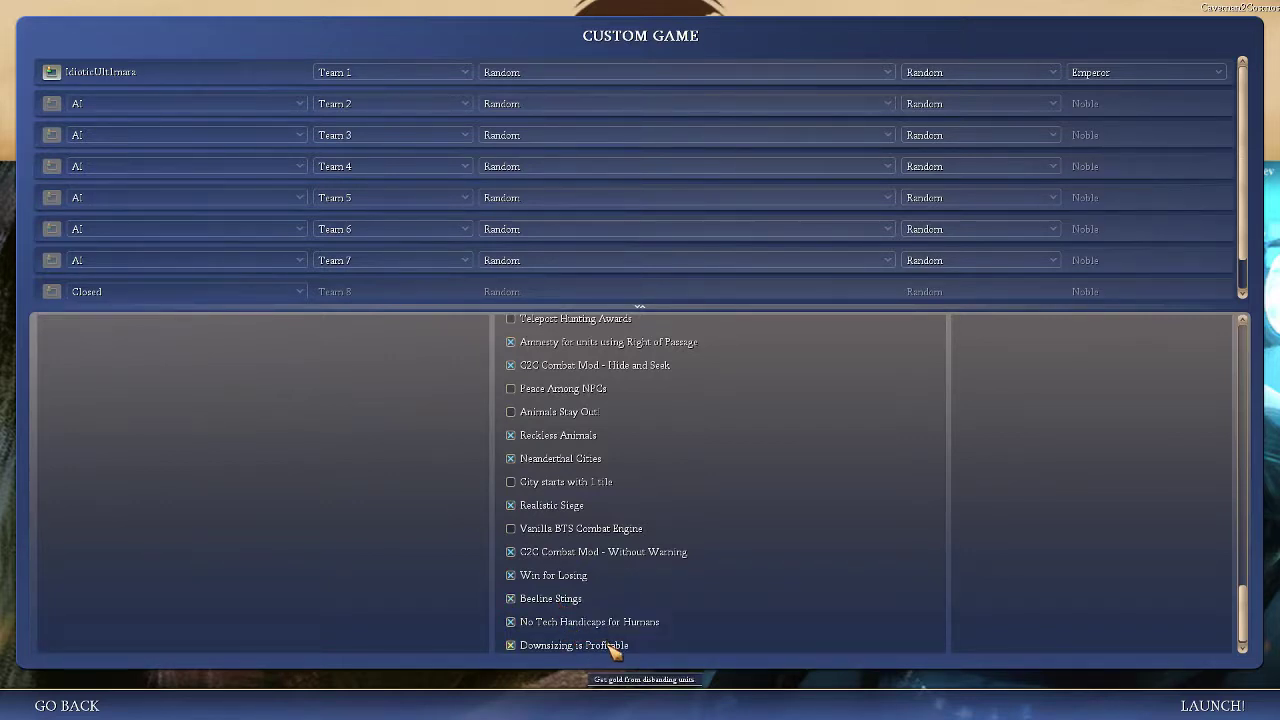
scroll(990, 620, up, 5)
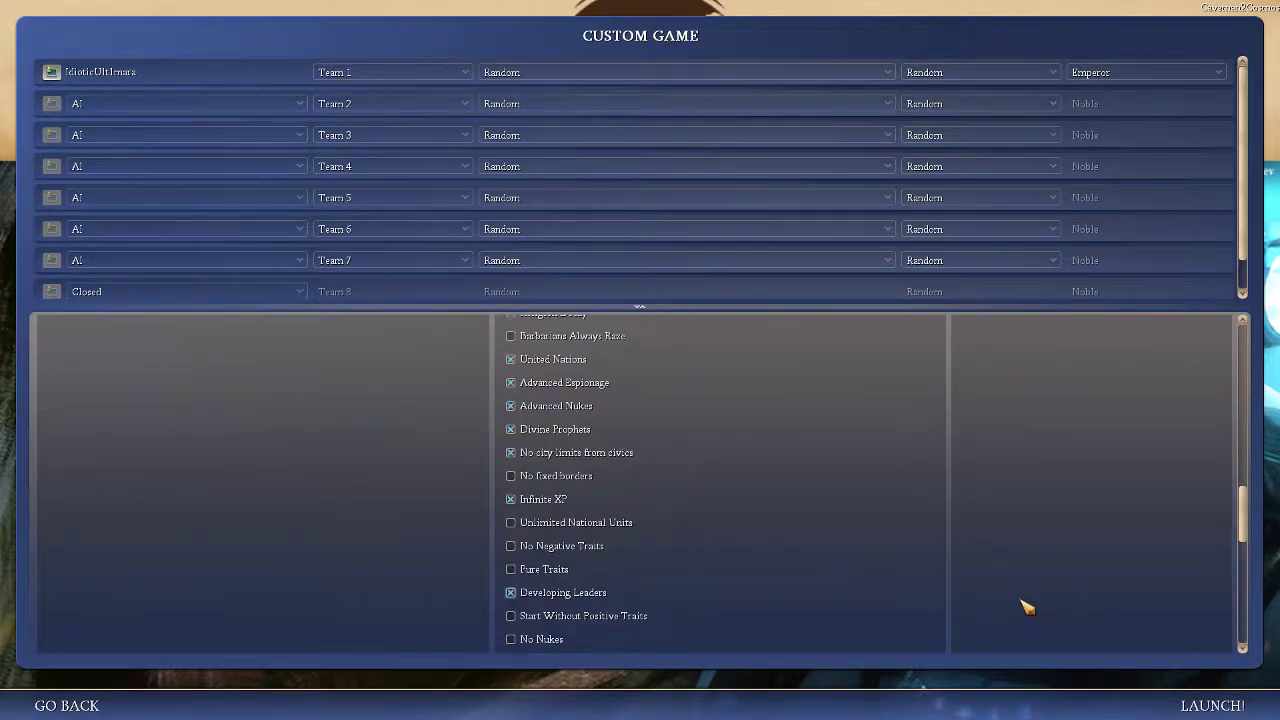
scroll(1027, 607, up, 10)
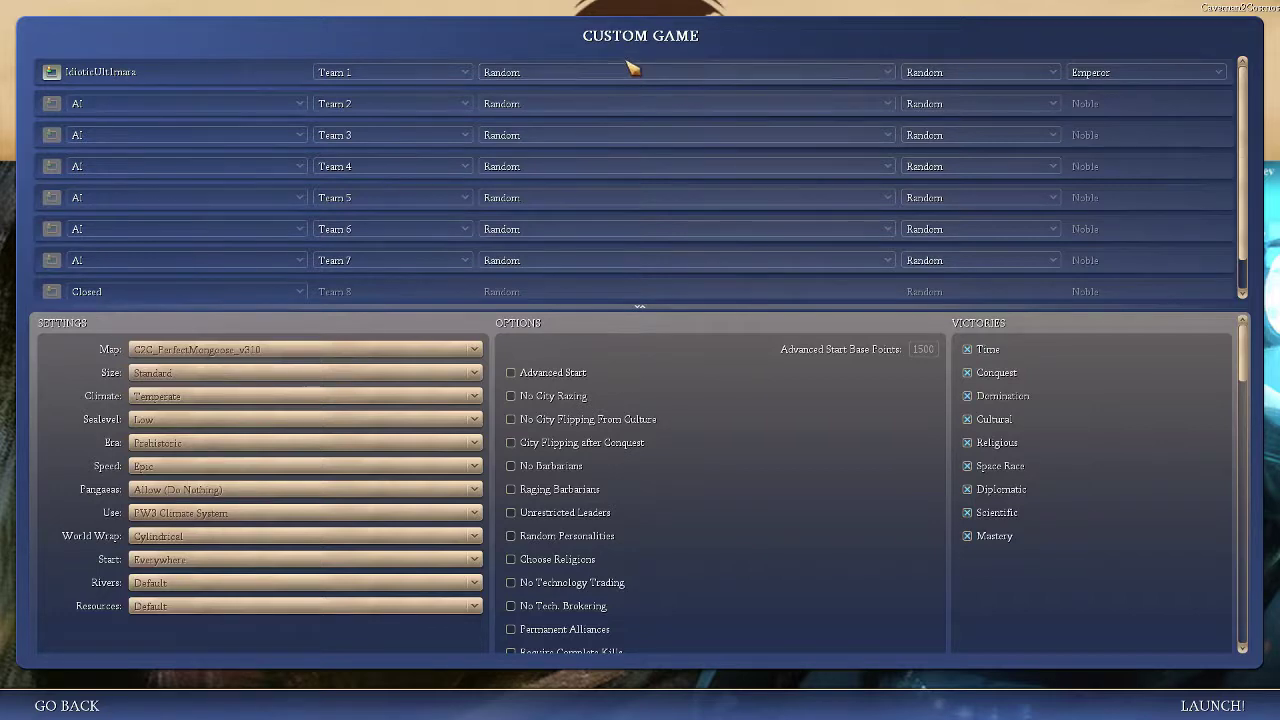
- Examine the trait combinations of the leaders from Abu Bakr to Cunhambebe for the human player, keeping Random
click(610, 78)
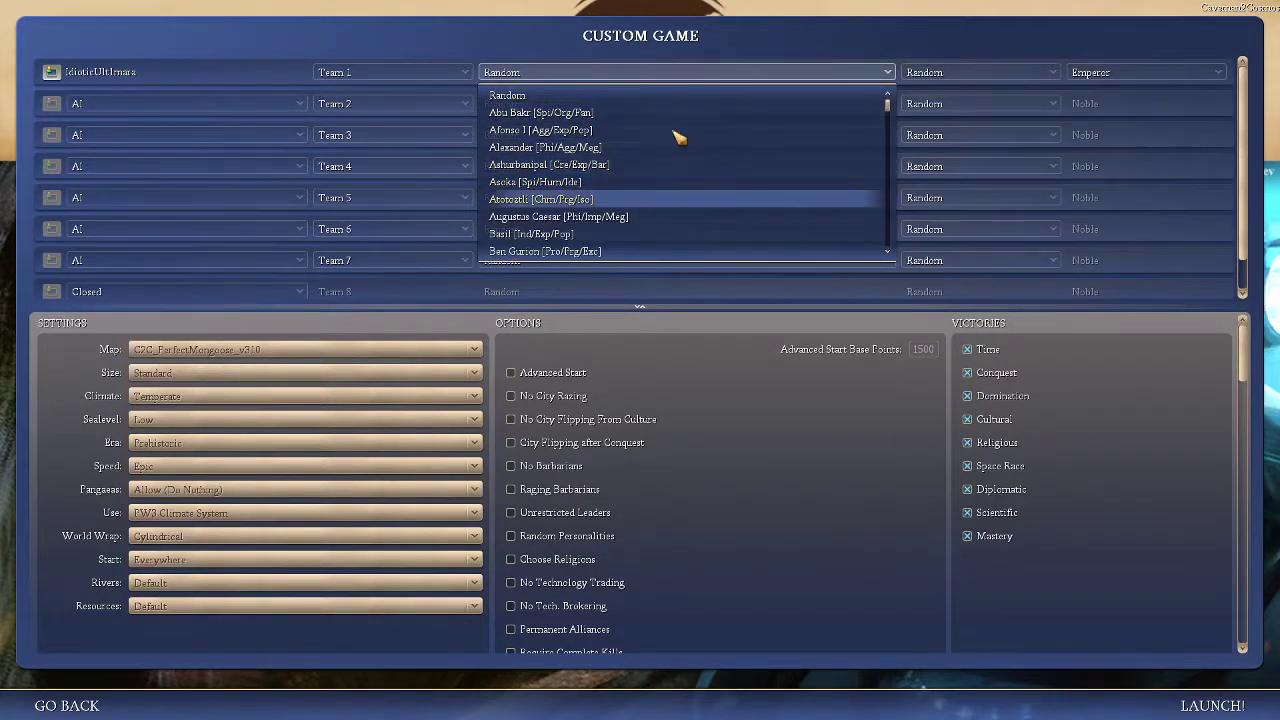
scroll(603, 240, down, 1)
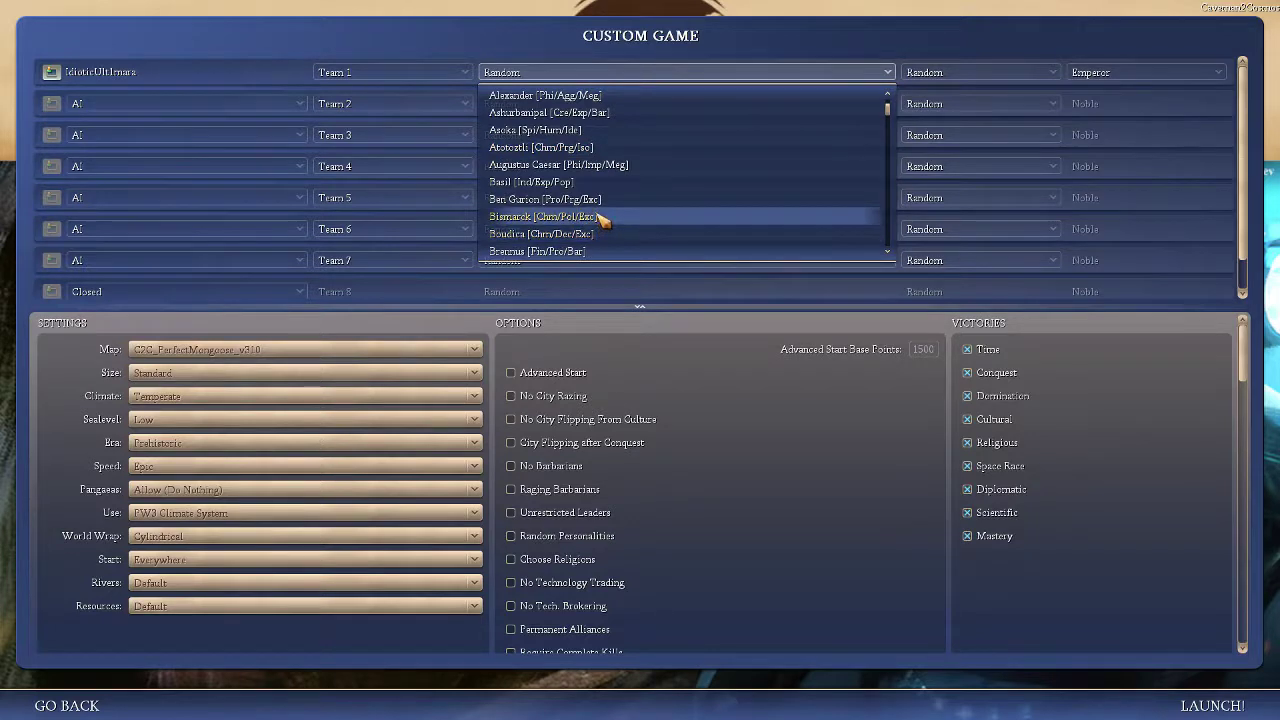
scroll(605, 232, down, 2)
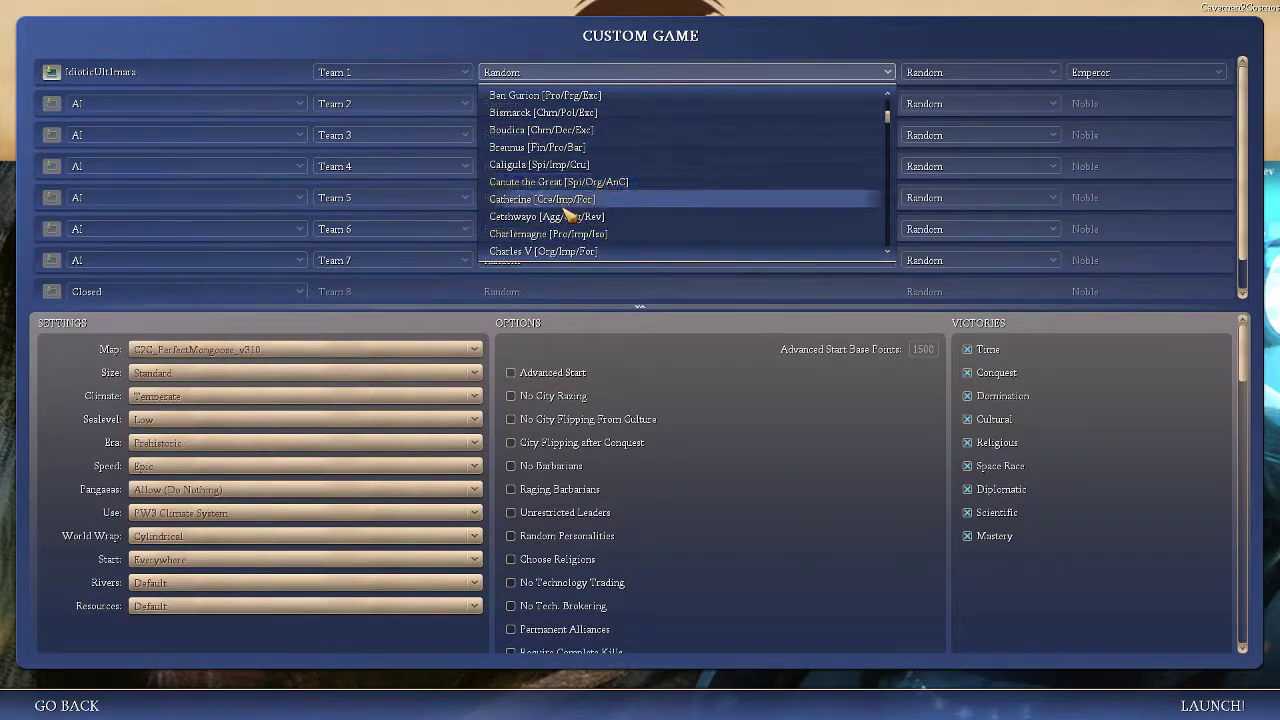
scroll(612, 214, down, 2)
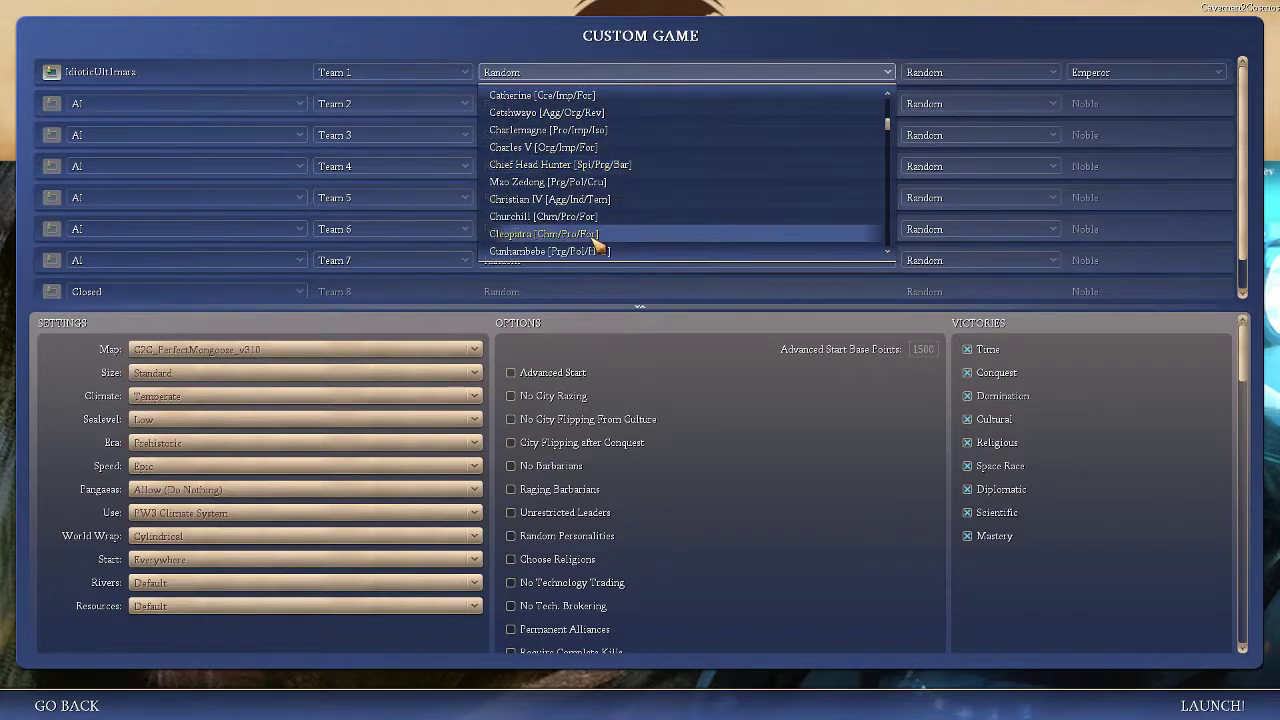
scroll(603, 240, down, 1)
click(602, 76)
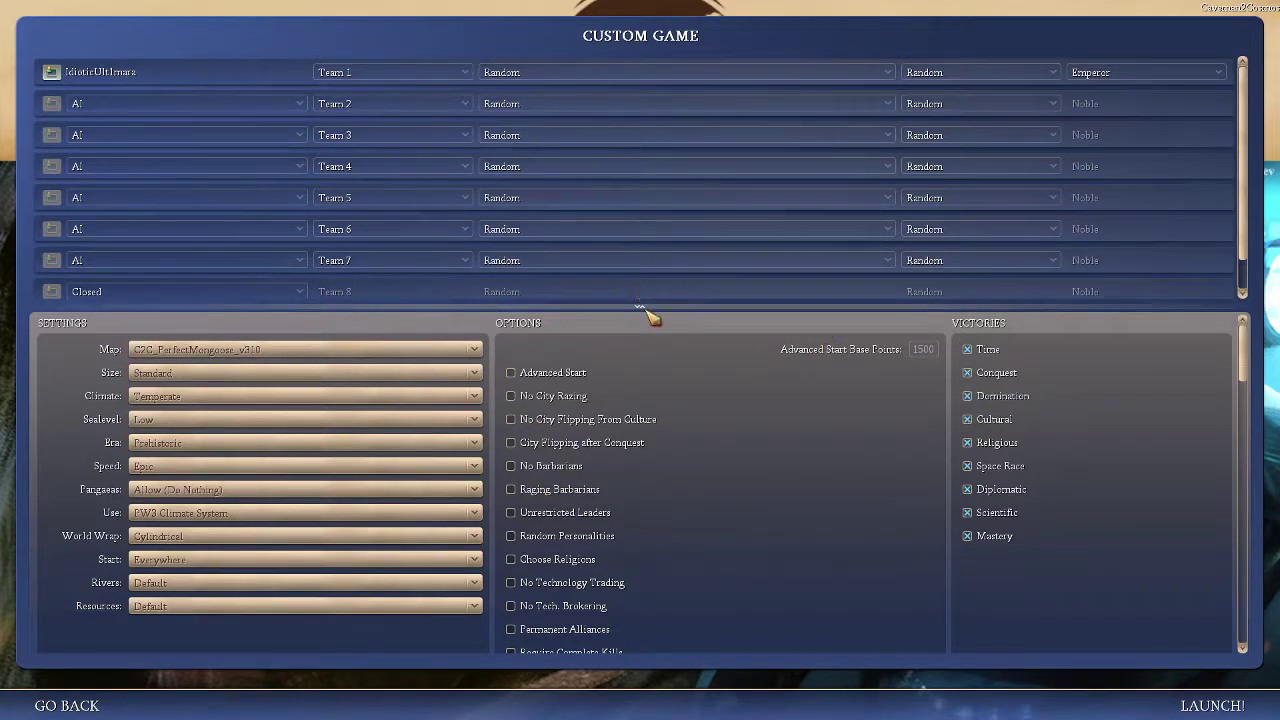
- Look up the traits of the leaders around Mansa Musa and Napoleon in the human player's leader list, keeping Random
click(655, 72)
scroll(640, 187, down, 3)
scroll(625, 195, down, 2)
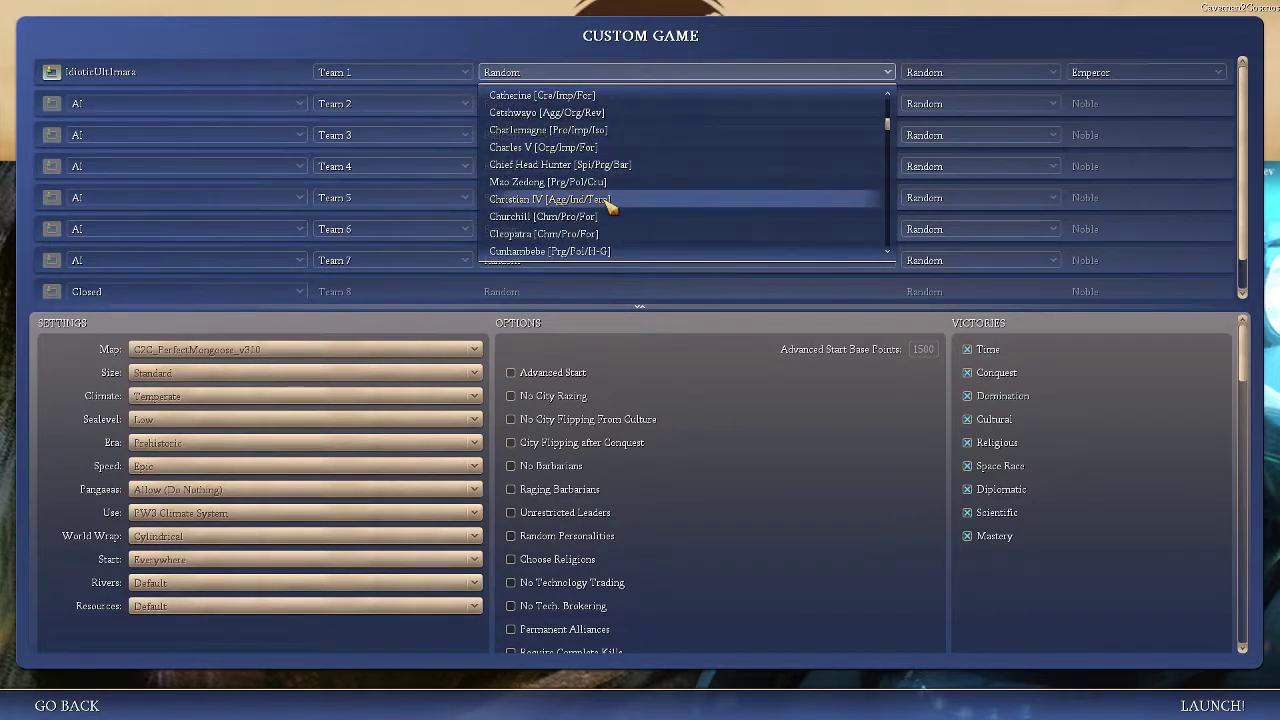
key(a)
key(n)
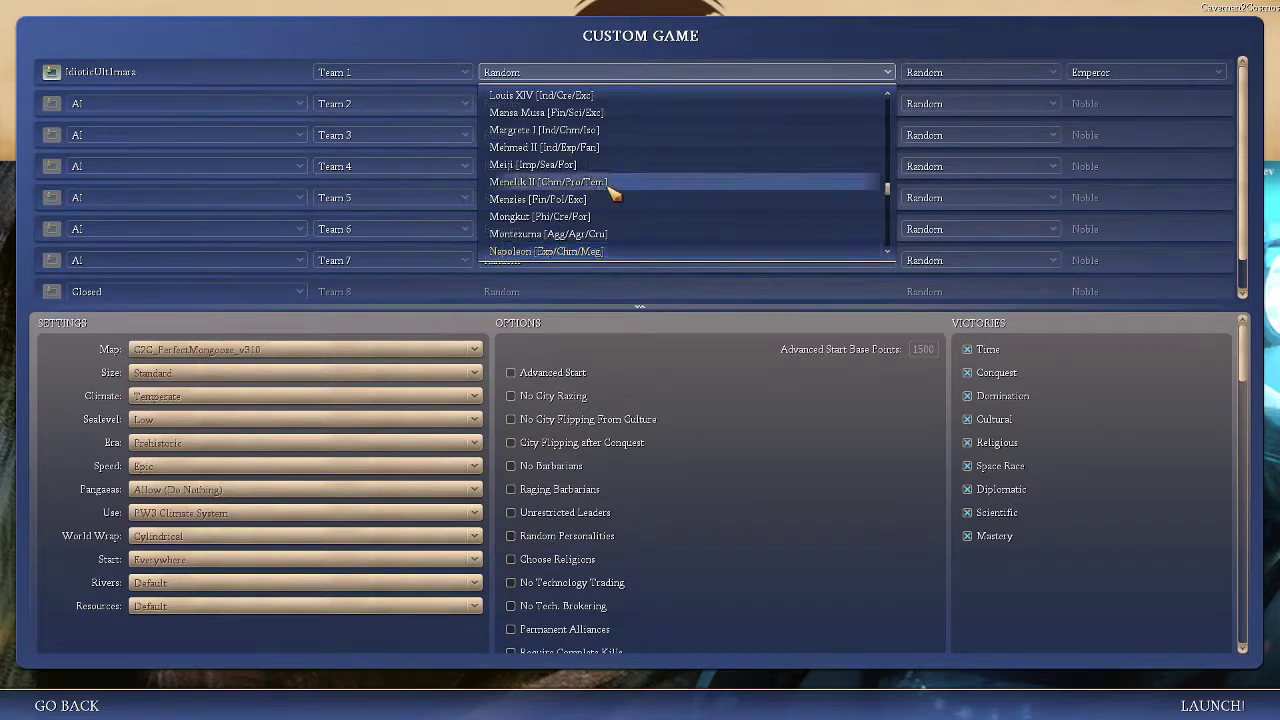
key(Down)
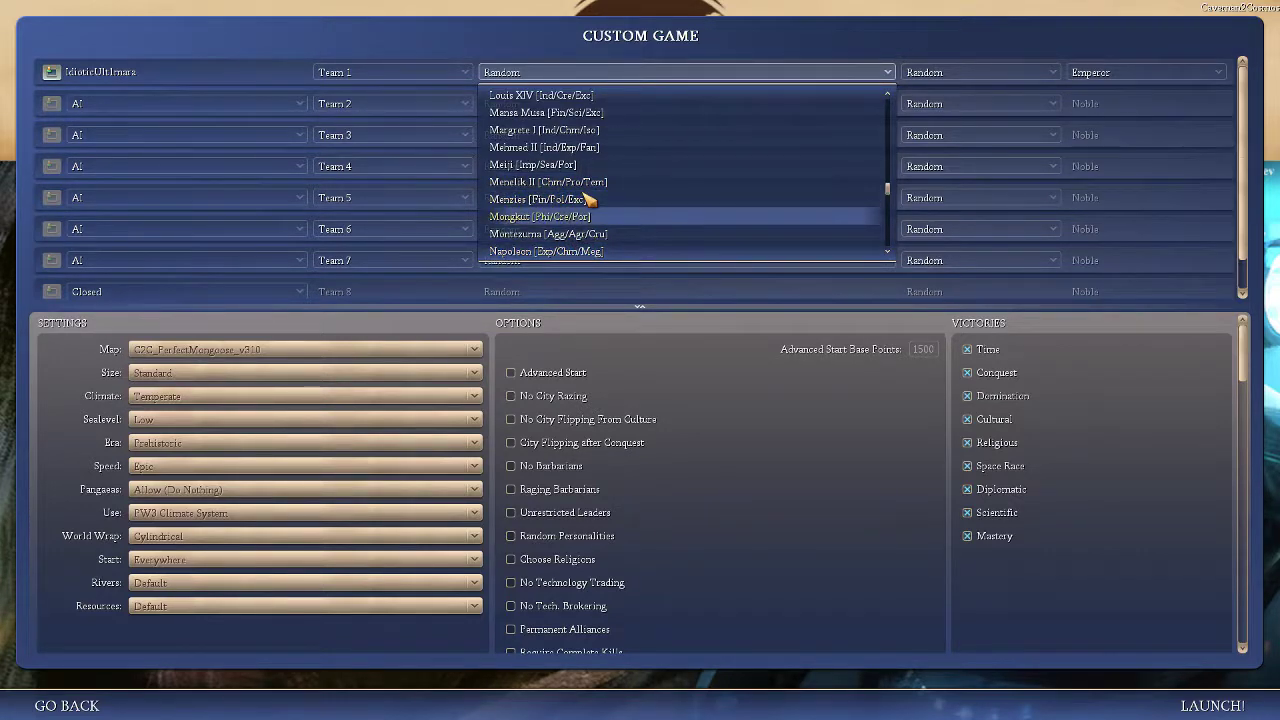
scroll(560, 195, down, 2)
scroll(530, 165, up, 2)
key(Up)
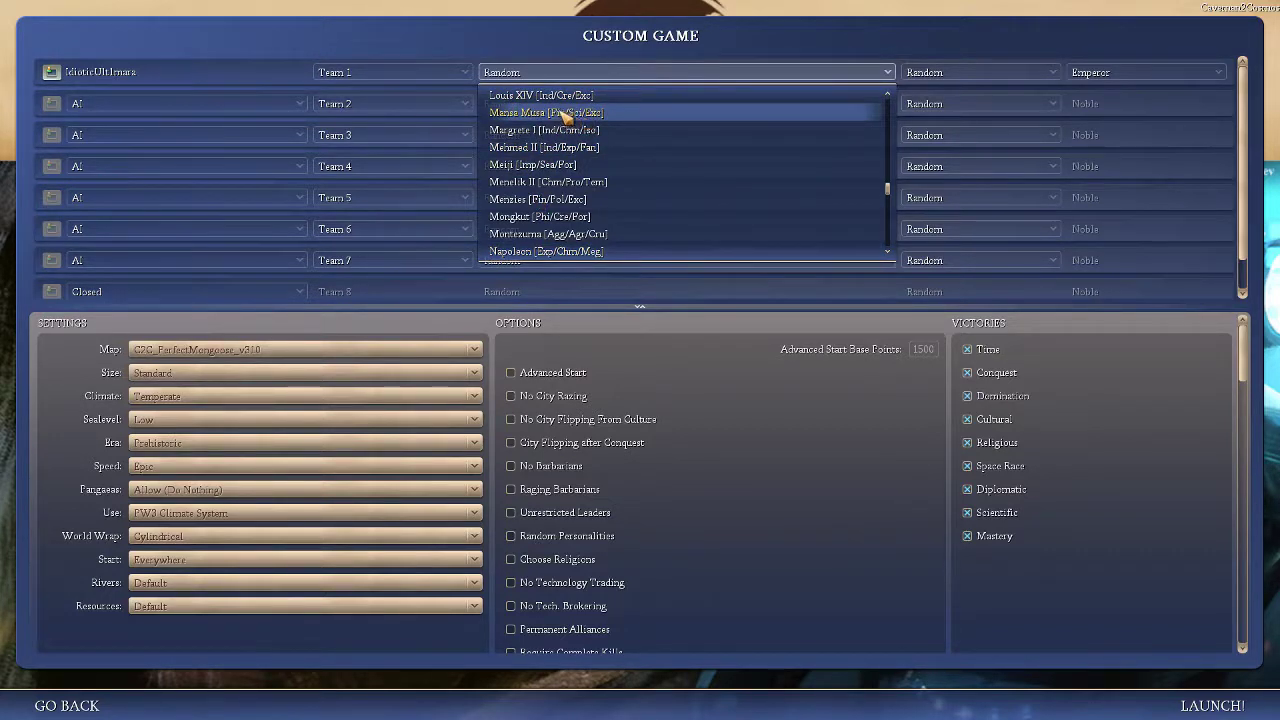
click(615, 74)
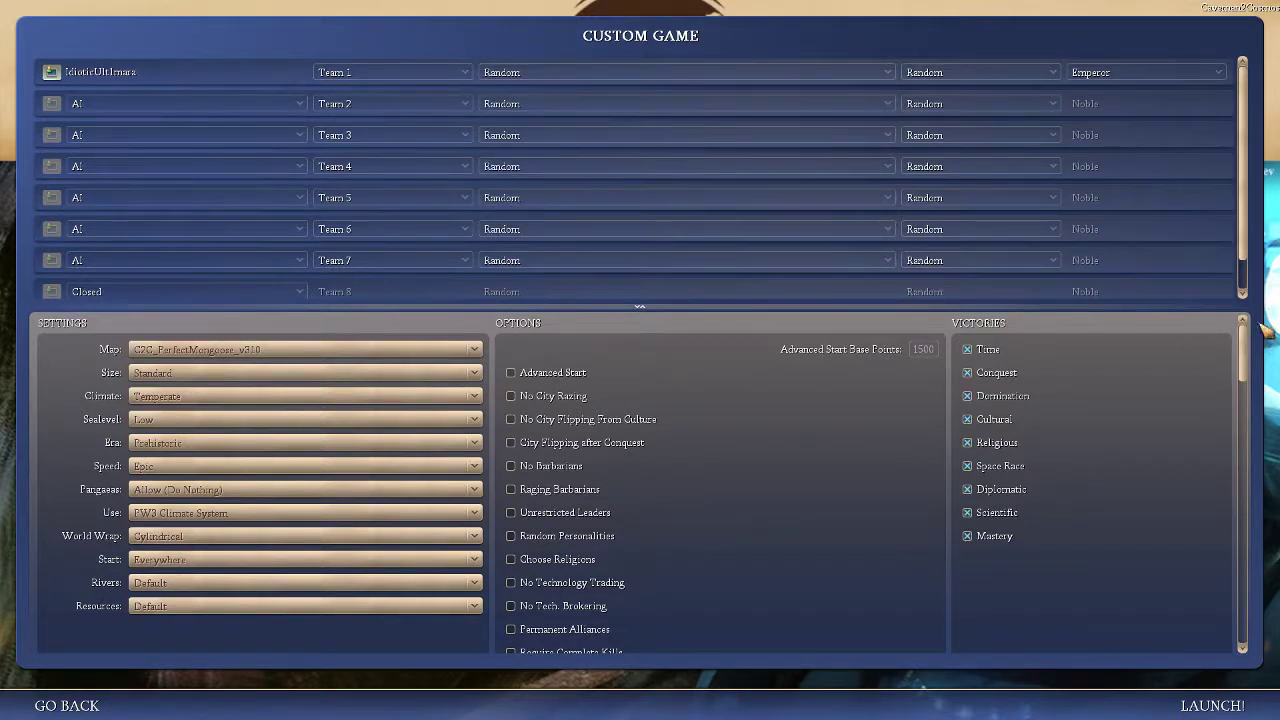